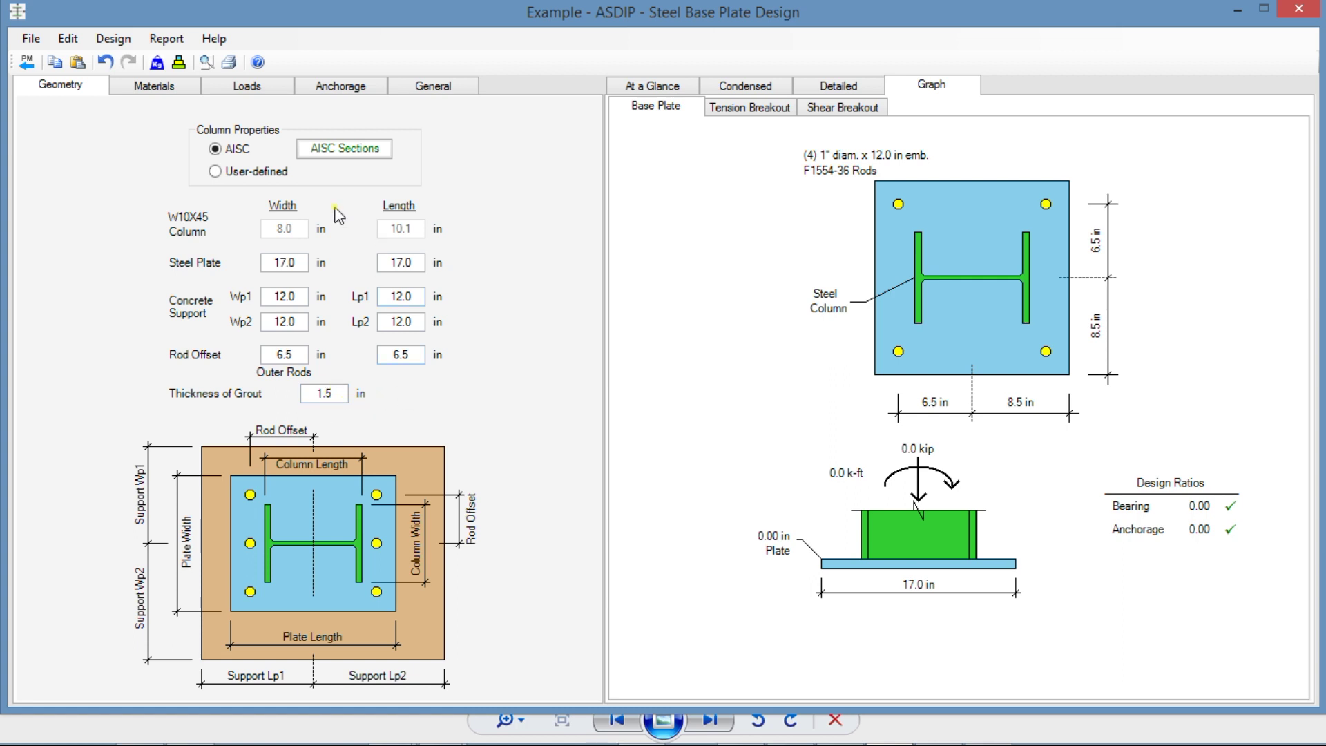
Step: Review the material and load inputs, and look up the example's loads in the Shear lug example-1a.png drawing
{"action": "left_click", "coordinate": [155, 92]}
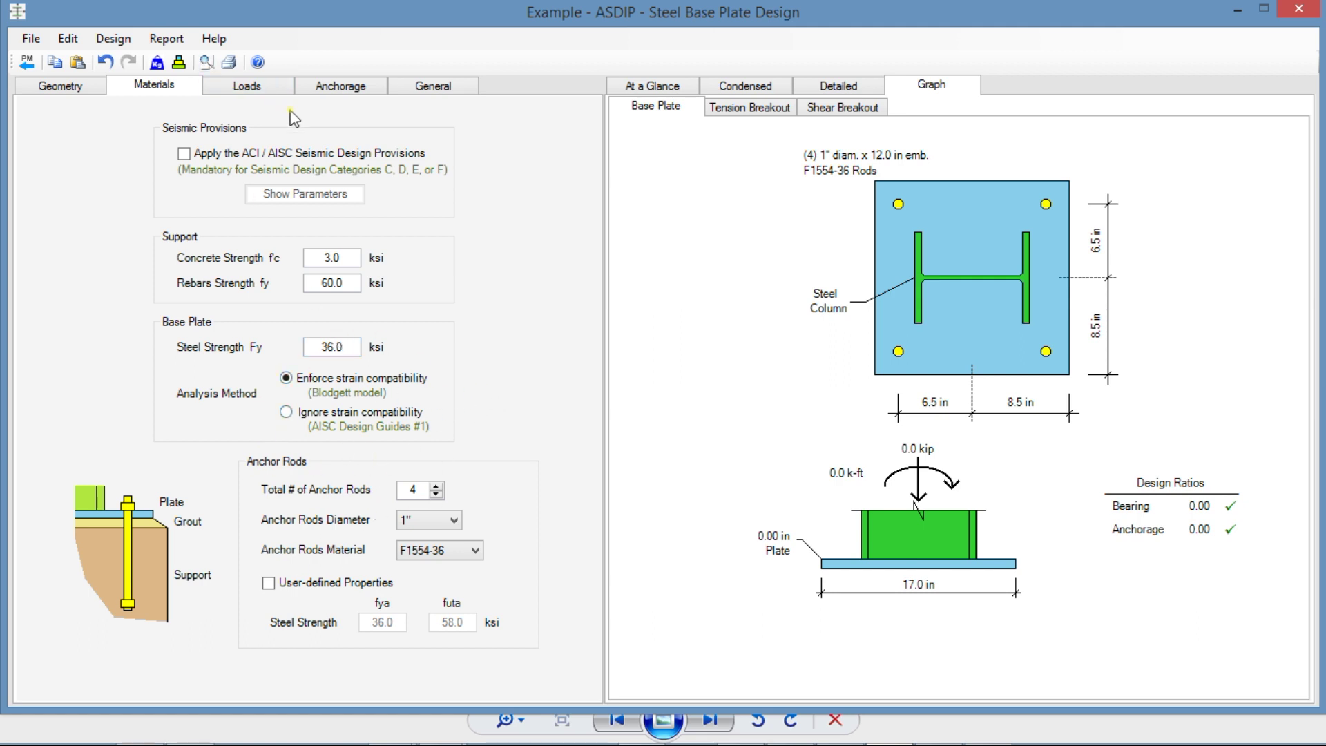
{"action": "left_click", "coordinate": [246, 86]}
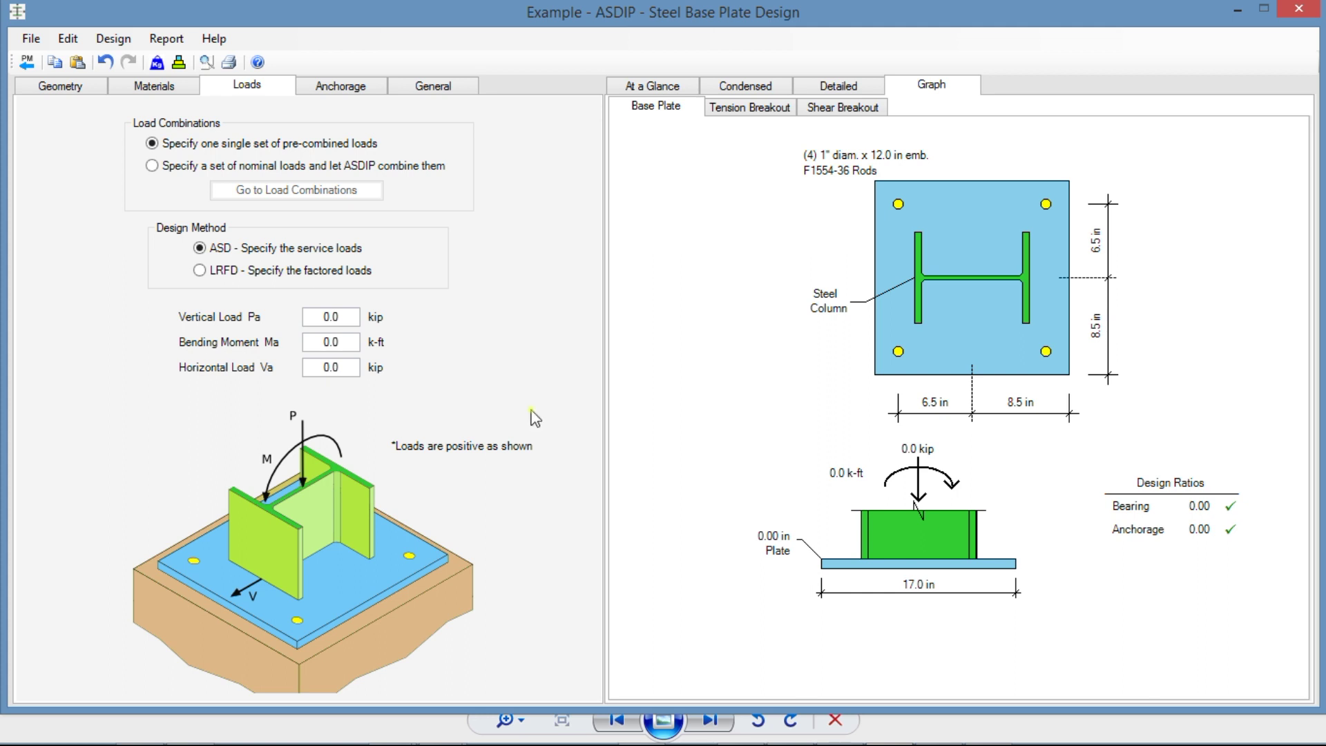
{"action": "mouse_move", "coordinate": [947, 733]}
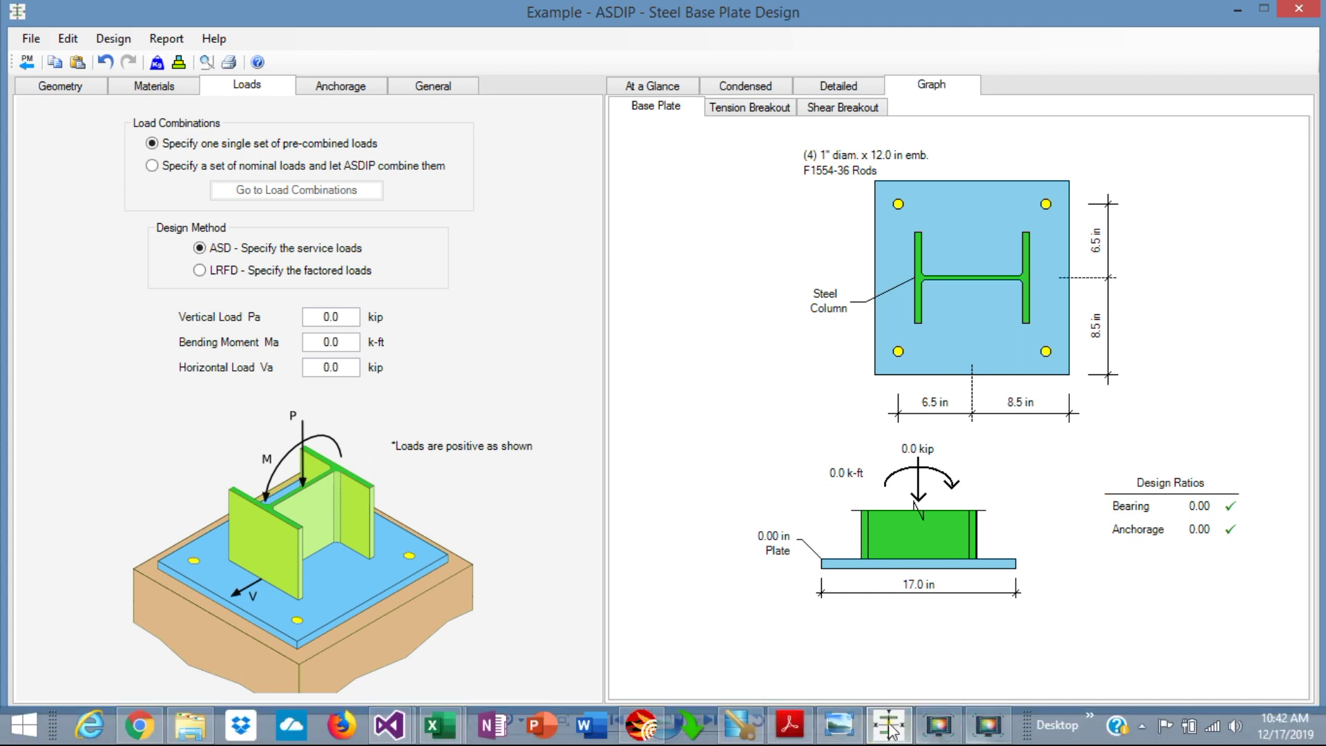
{"action": "left_click", "coordinate": [839, 725]}
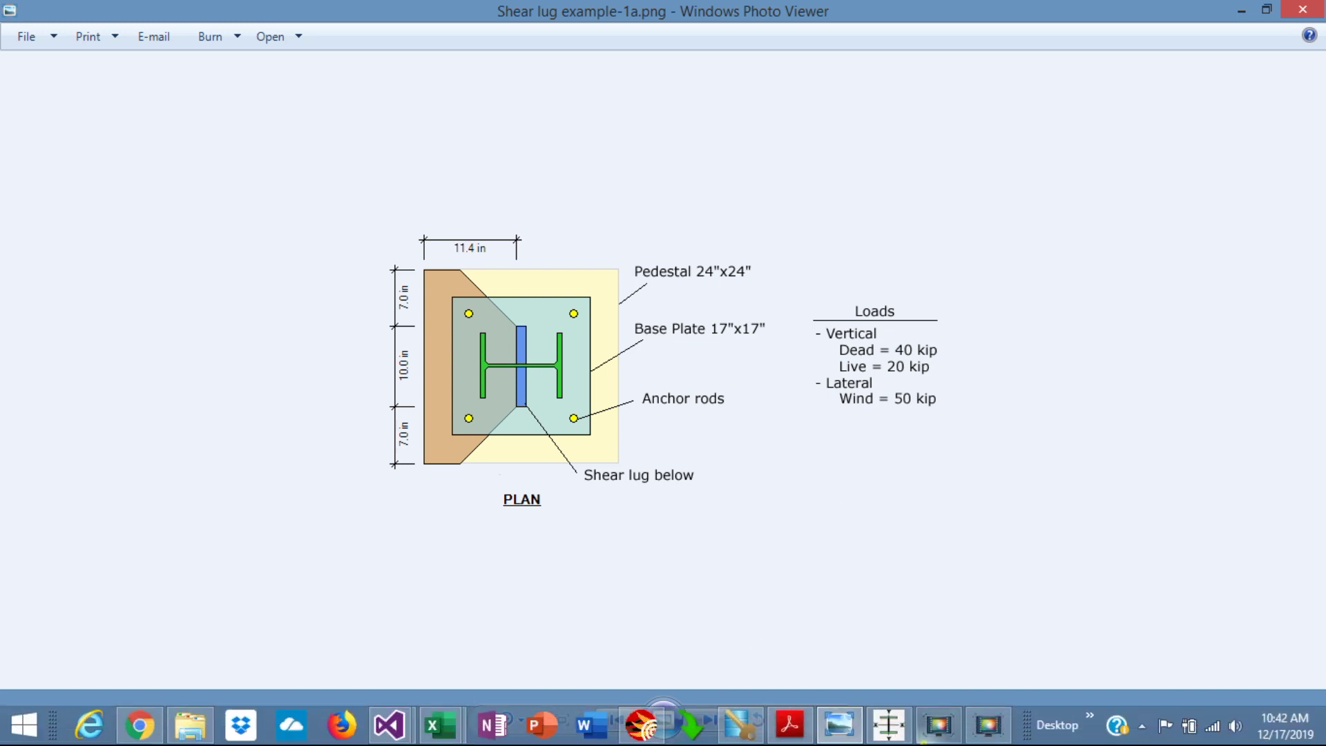
{"action": "left_click", "coordinate": [889, 725]}
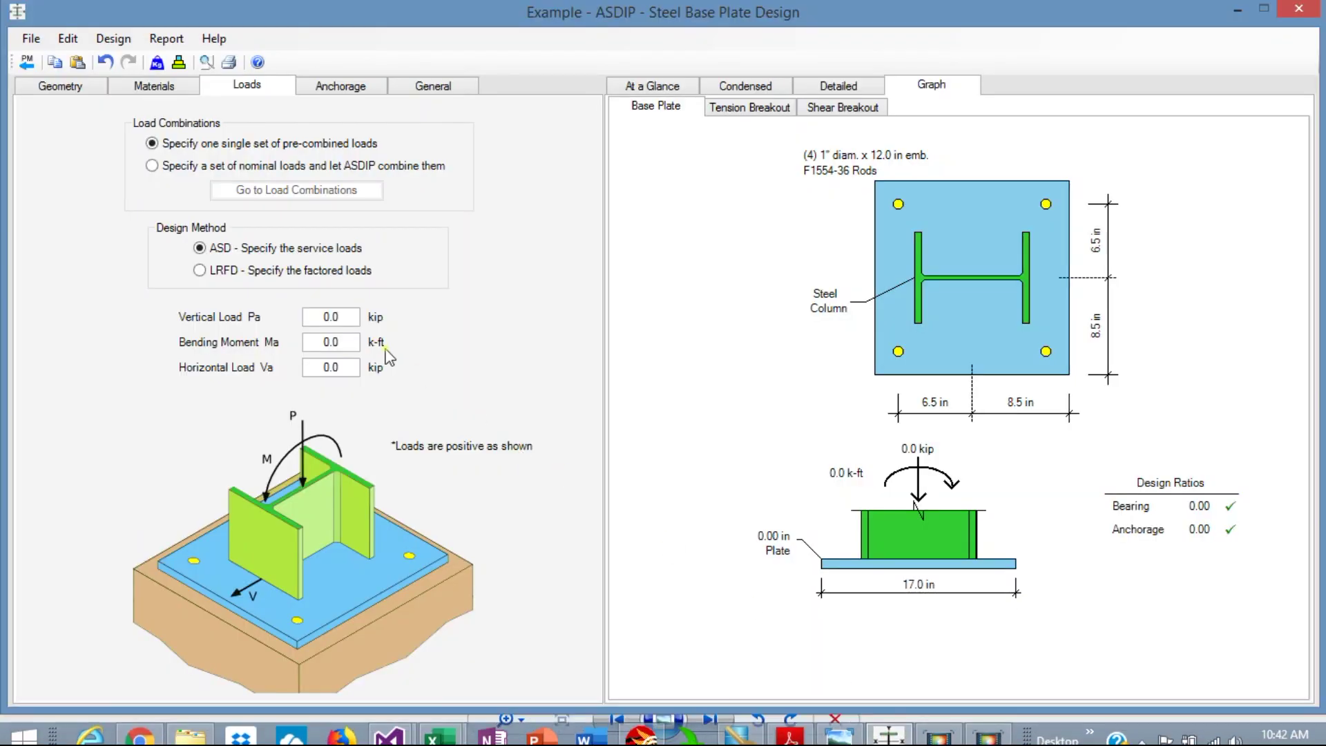
Step: Switch to nominal loads combined by the program, and enter vertical loads of 40 kip dead and 20 kip live
{"action": "left_click", "coordinate": [150, 166]}
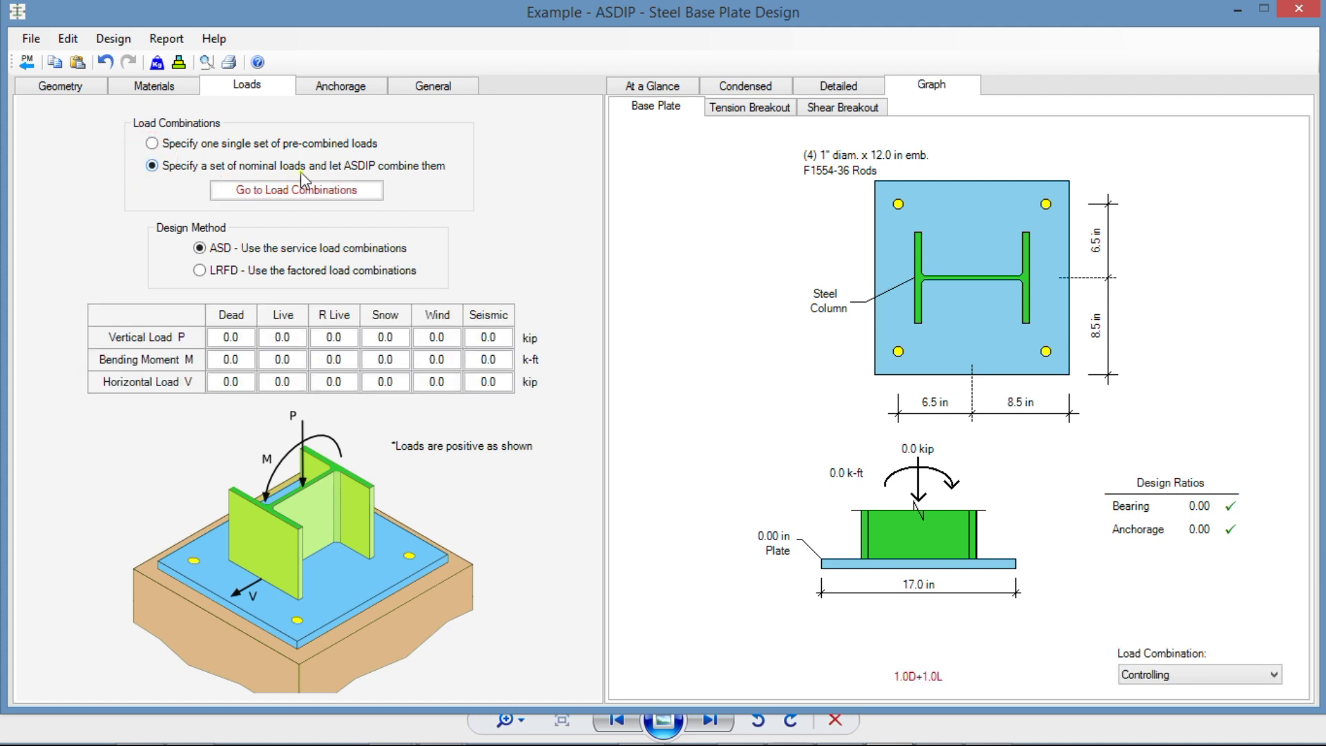
{"action": "double_click", "coordinate": [244, 341]}
{"action": "type", "text": "40"}
{"action": "left_click", "coordinate": [296, 338]}
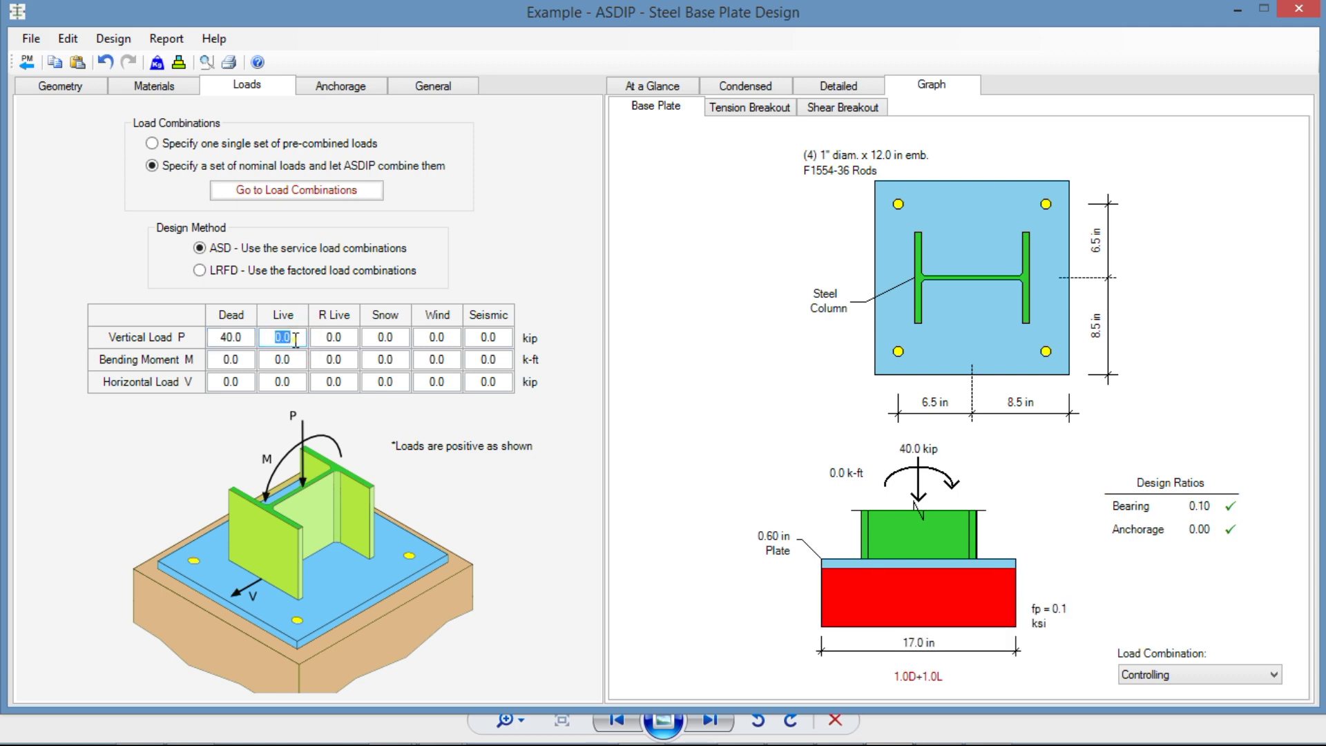
{"action": "type", "text": "20"}
{"action": "key", "text": "Return"}
Step: Enter a horizontal wind load of 50 kip and choose the LRFD factored load combinations as the design method
{"action": "left_click", "coordinate": [447, 384]}
{"action": "type", "text": "50"}
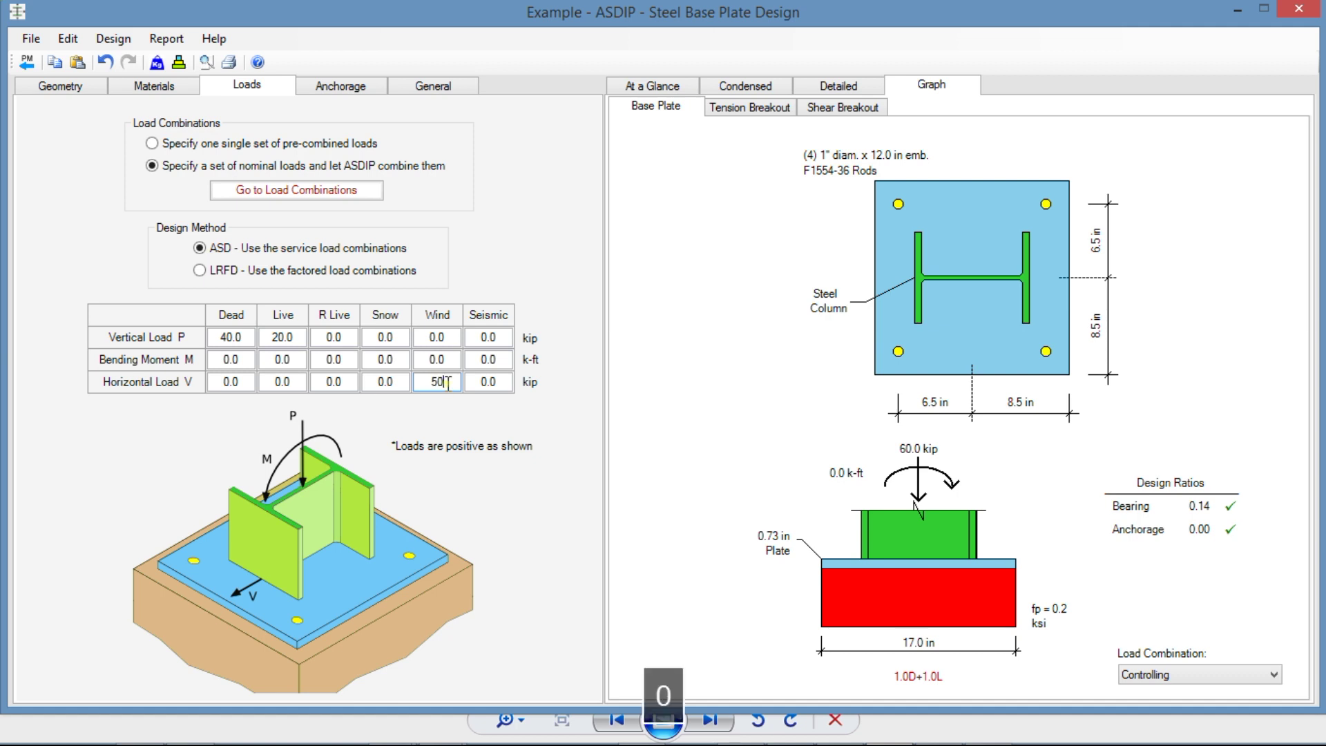
{"action": "key", "text": "Return"}
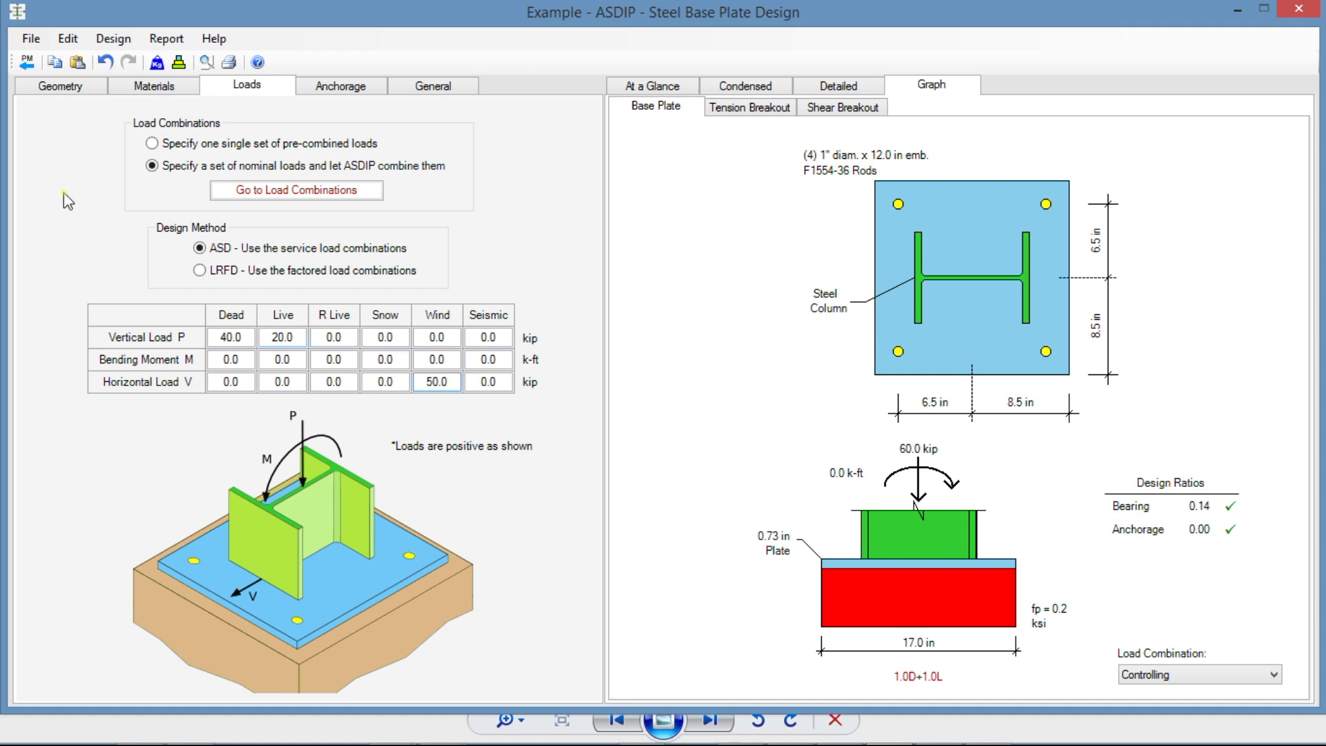
{"action": "left_click", "coordinate": [199, 270]}
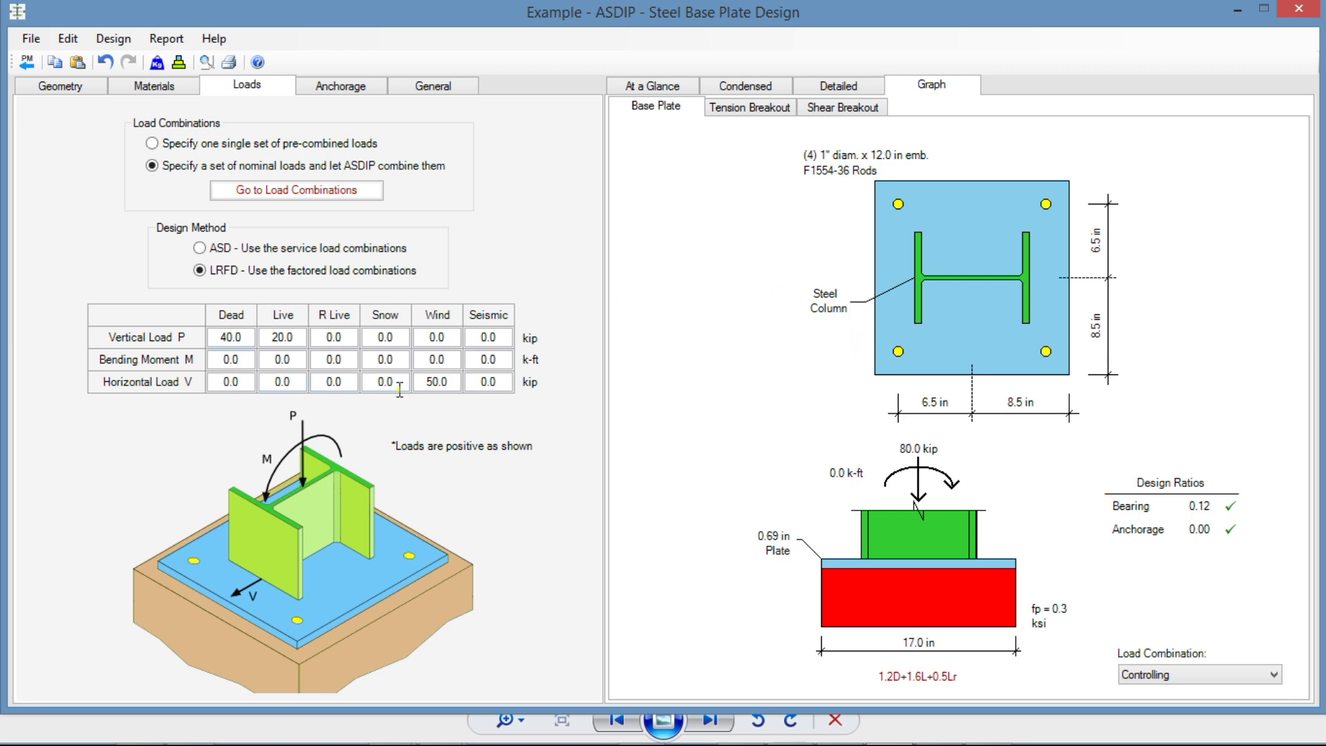
Step: Check the design summary and tension anchorage settings, and have the shear resisted by Shear lug + Friction
{"action": "left_click", "coordinate": [655, 85]}
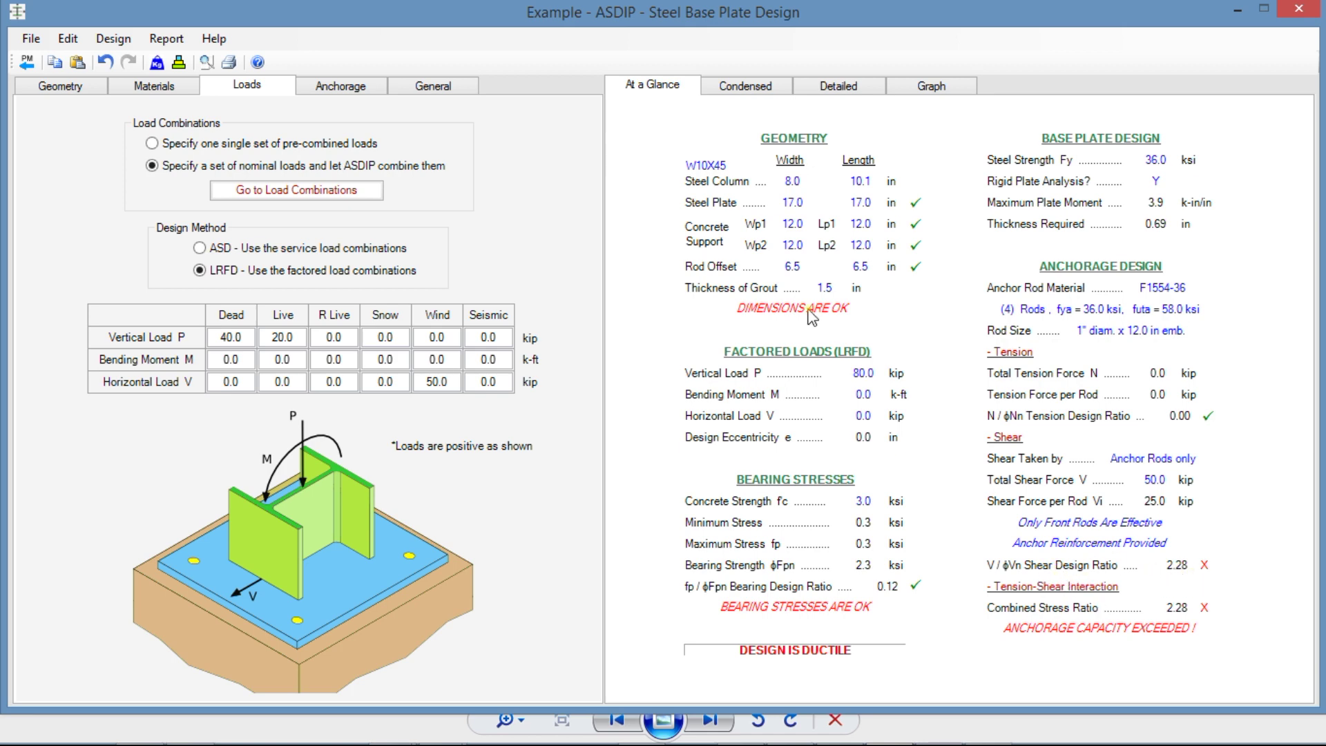
{"action": "left_click", "coordinate": [343, 90]}
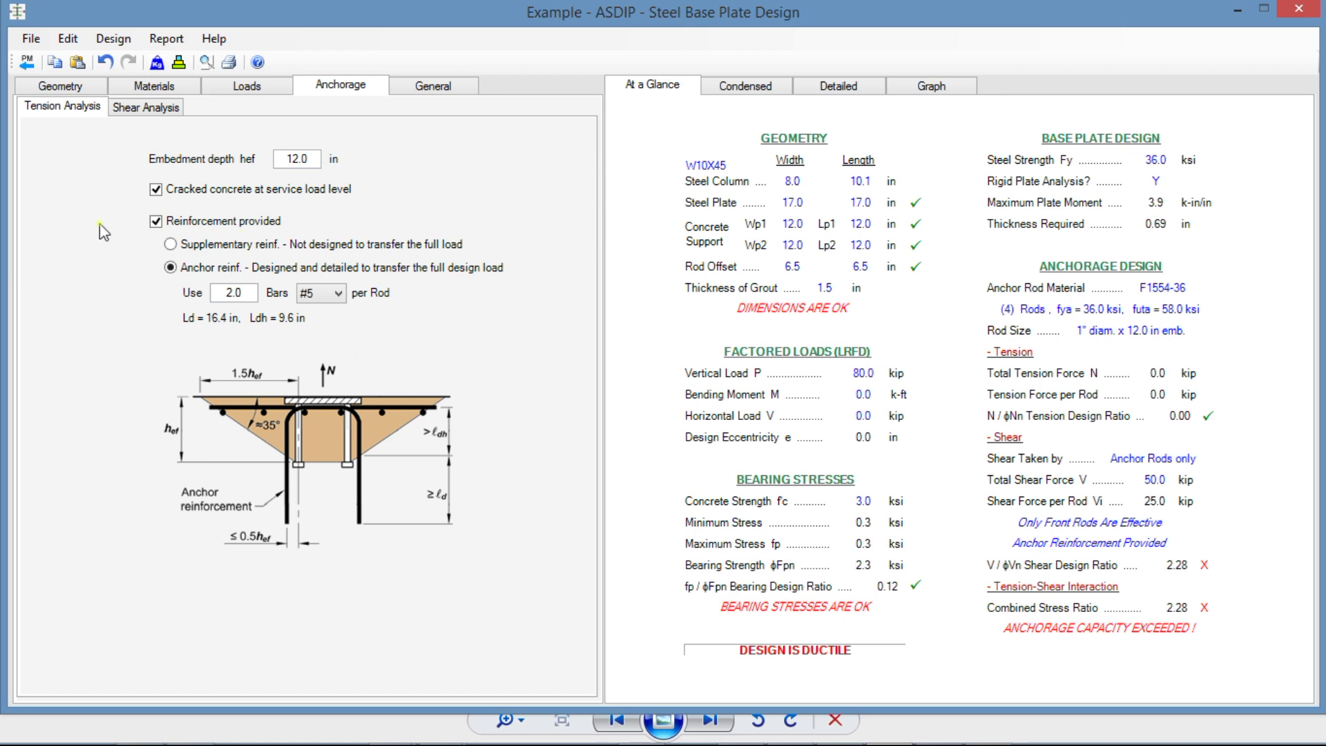
{"action": "left_click", "coordinate": [149, 107]}
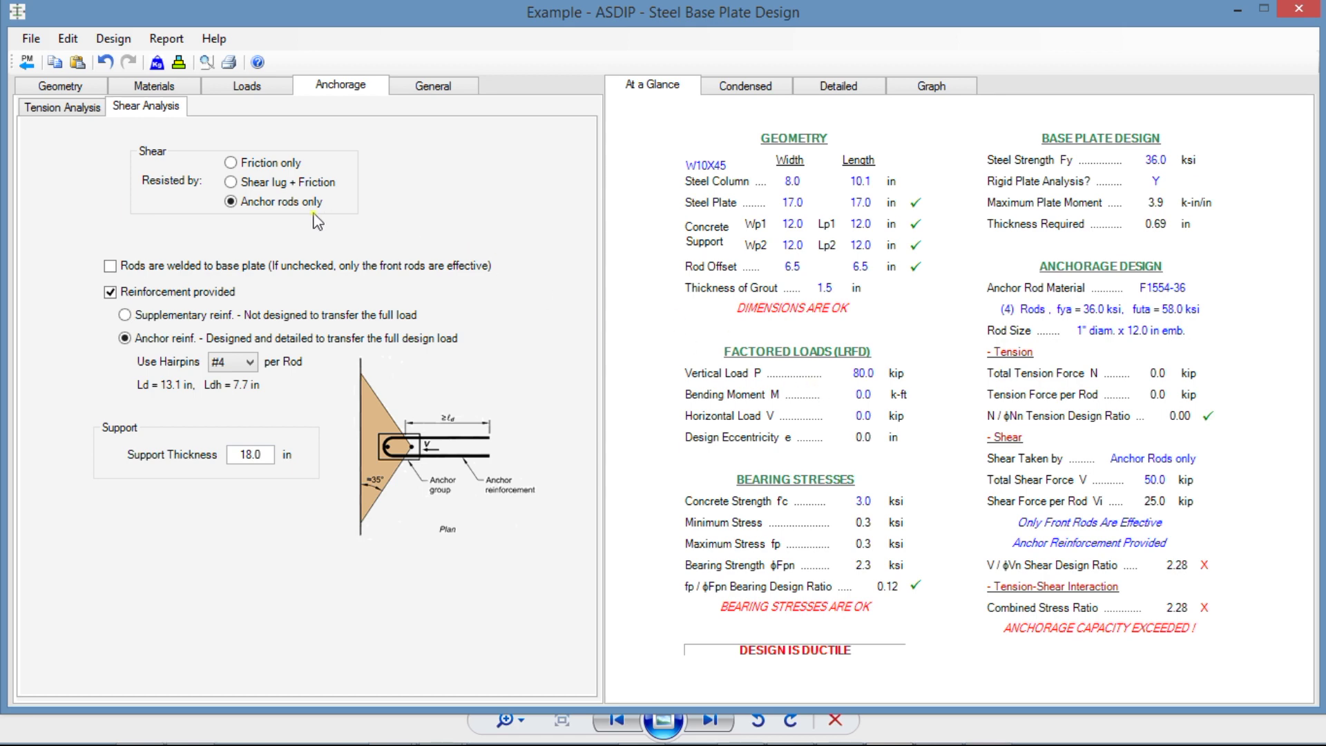
{"action": "left_click", "coordinate": [231, 182]}
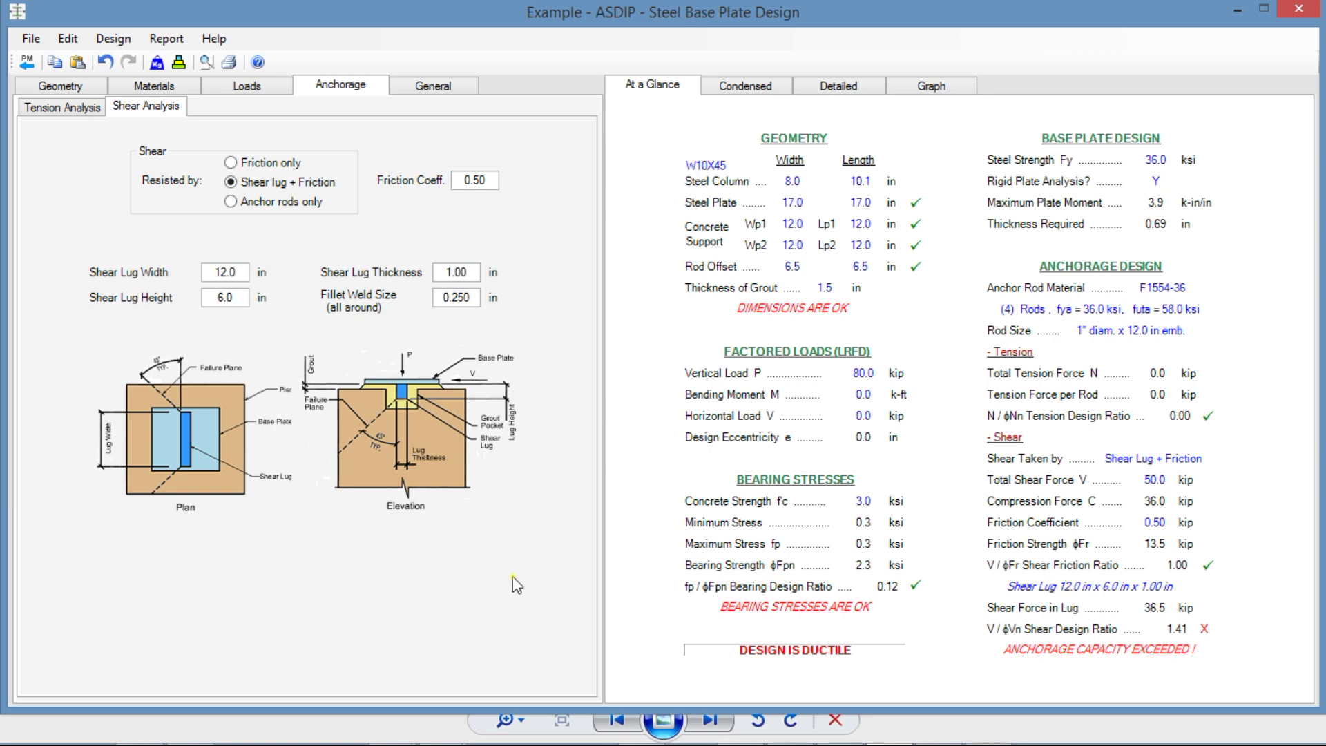
Step: Examine the shear analysis in the condensed anchorage results alongside the applied loads
{"action": "left_click", "coordinate": [744, 87]}
{"action": "scroll", "coordinate": [972, 376], "scroll_direction": "down", "scroll_amount": 10}
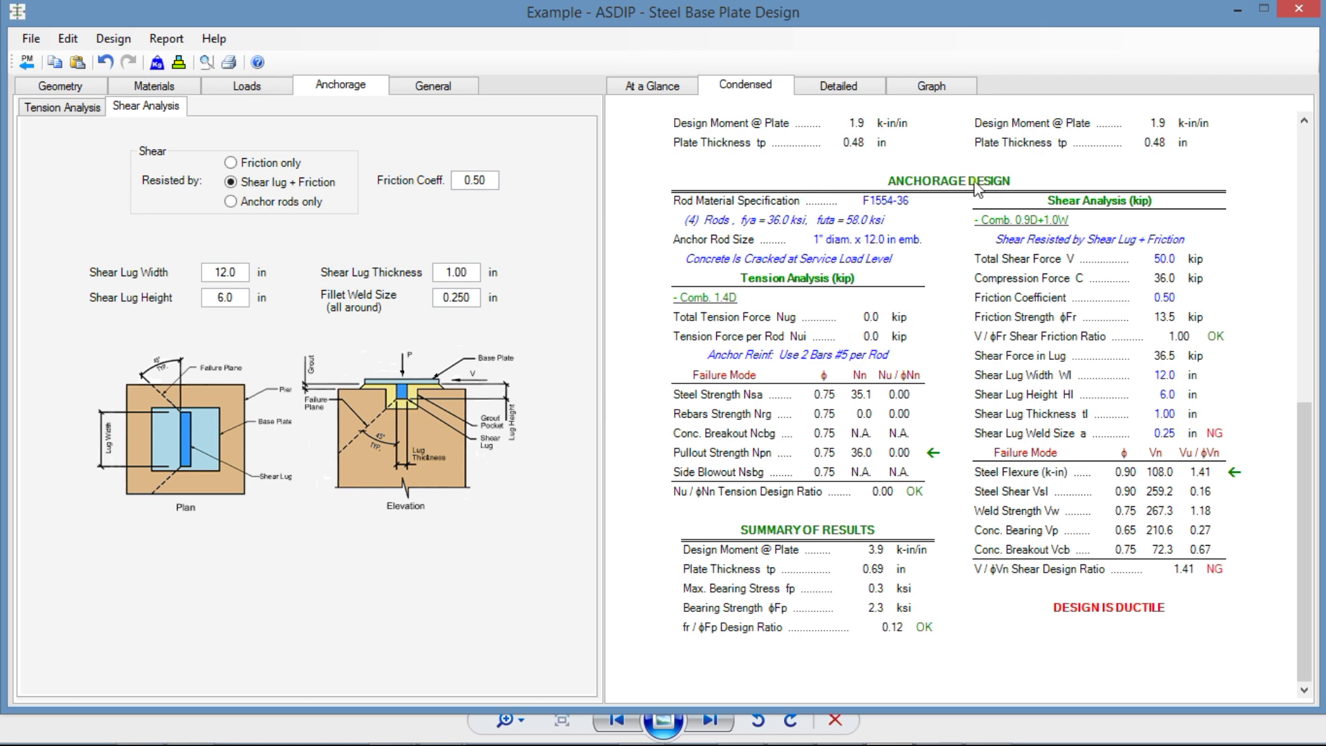
{"action": "left_click", "coordinate": [248, 88]}
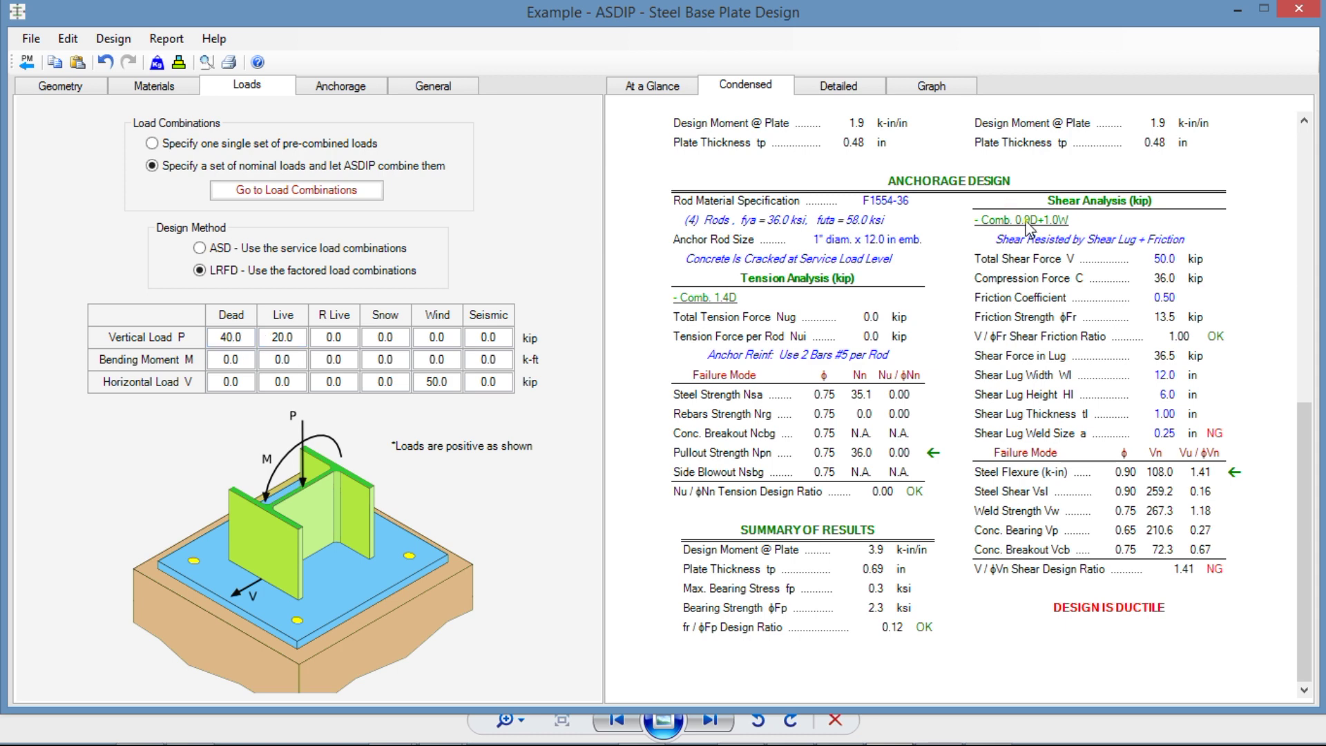
{"action": "left_click", "coordinate": [1164, 296]}
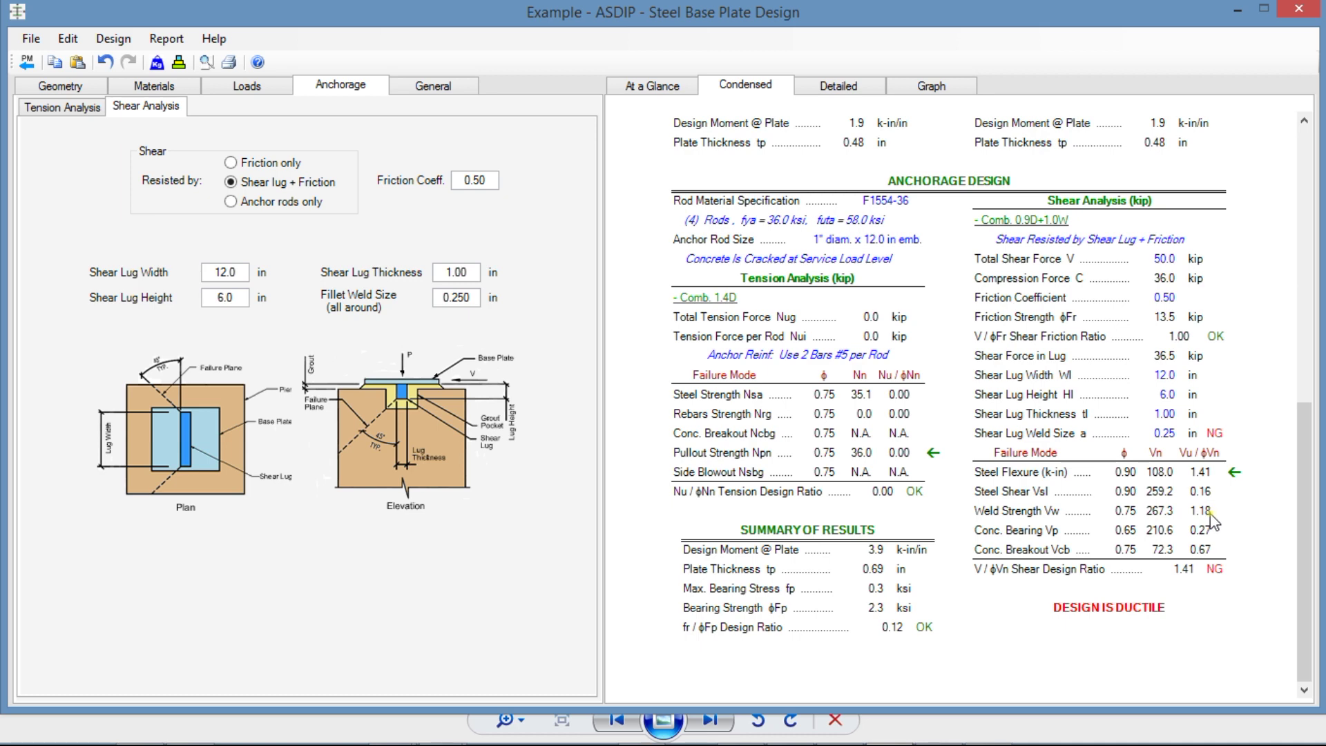
Step: Try a shear lug height of 5 in
{"action": "double_click", "coordinate": [237, 298]}
{"action": "type", "text": "5"}
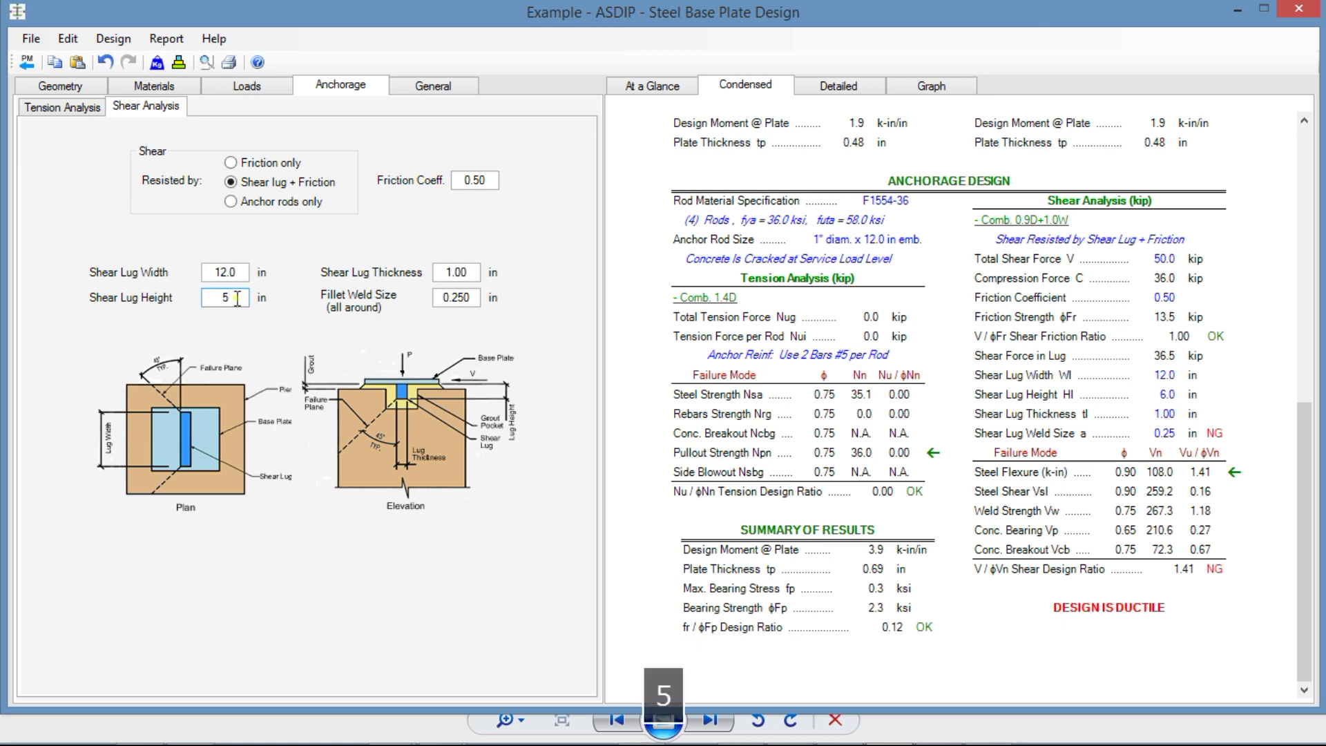
{"action": "key", "text": "Return"}
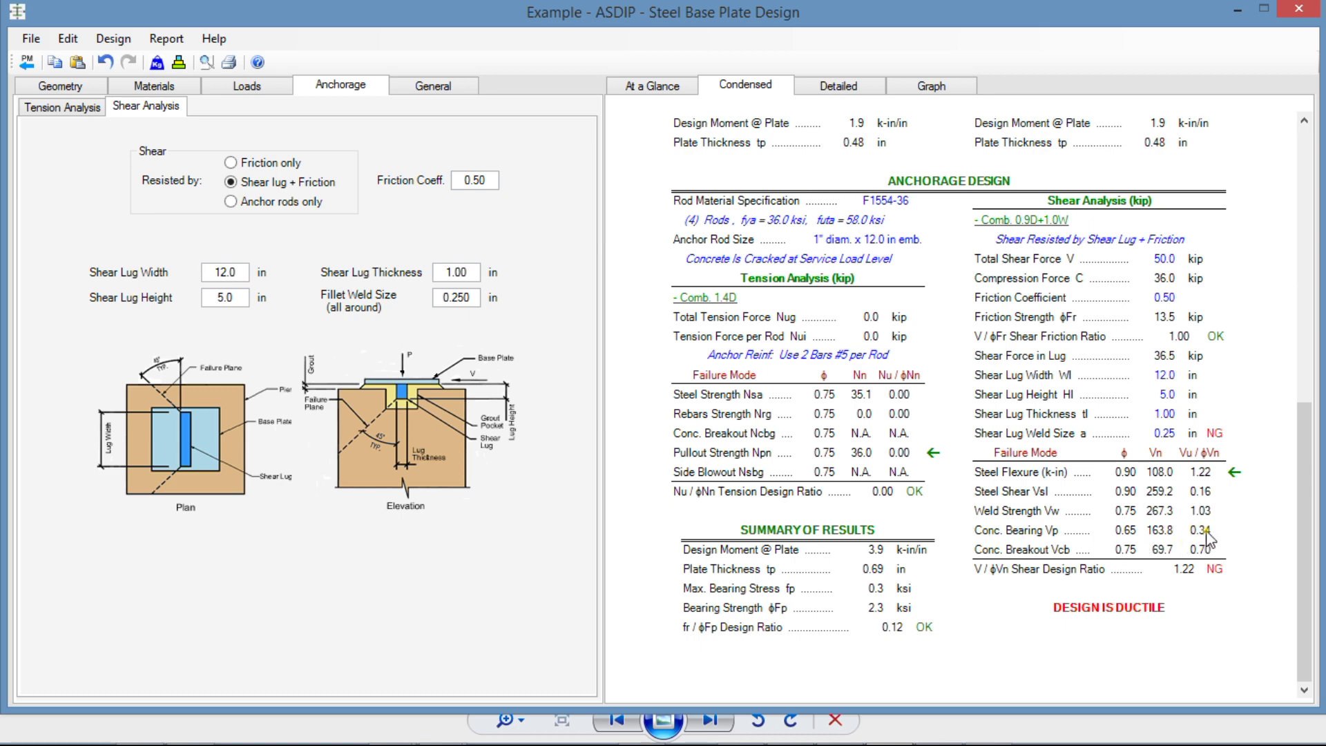
Step: Set the shear lug height to 4 in and the shear lug thickness to 1.25 in
{"action": "double_click", "coordinate": [239, 298]}
{"action": "type", "text": "4"}
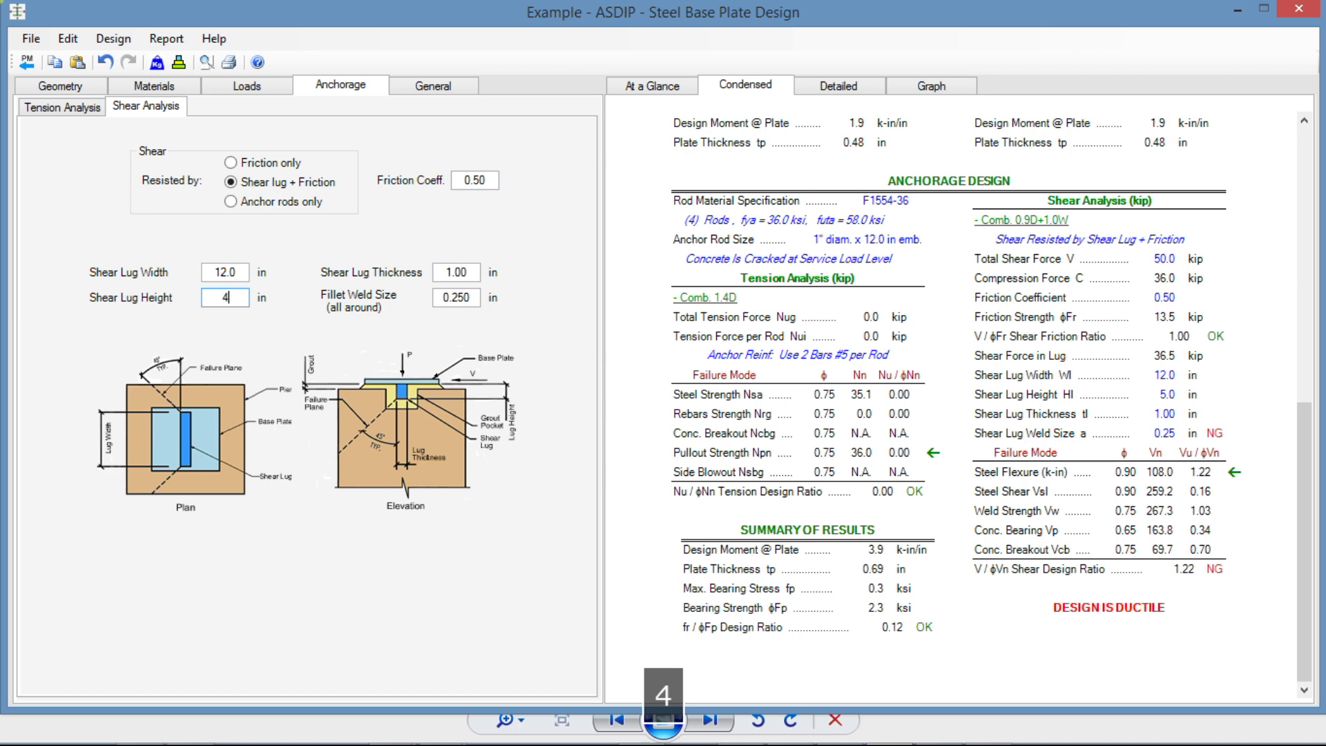
{"action": "key", "text": "Return"}
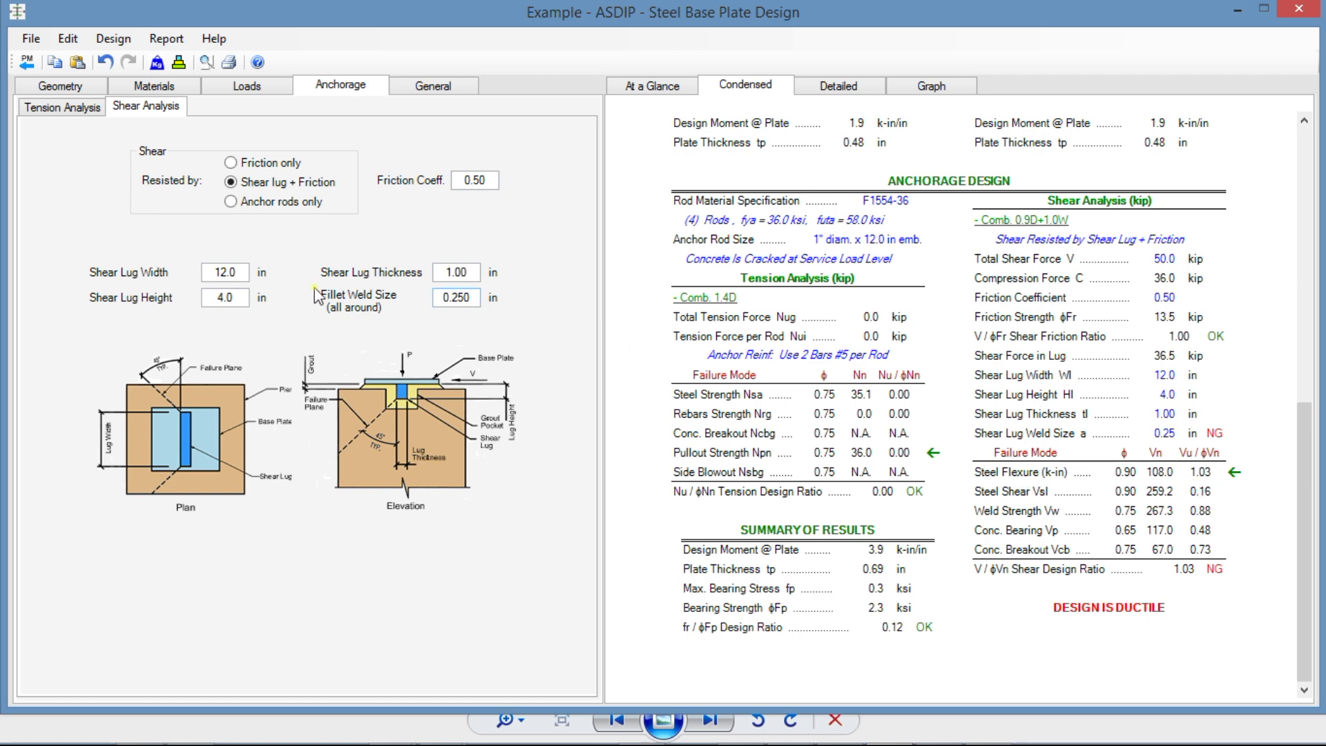
{"action": "double_click", "coordinate": [476, 273]}
{"action": "type", "text": "1.25"}
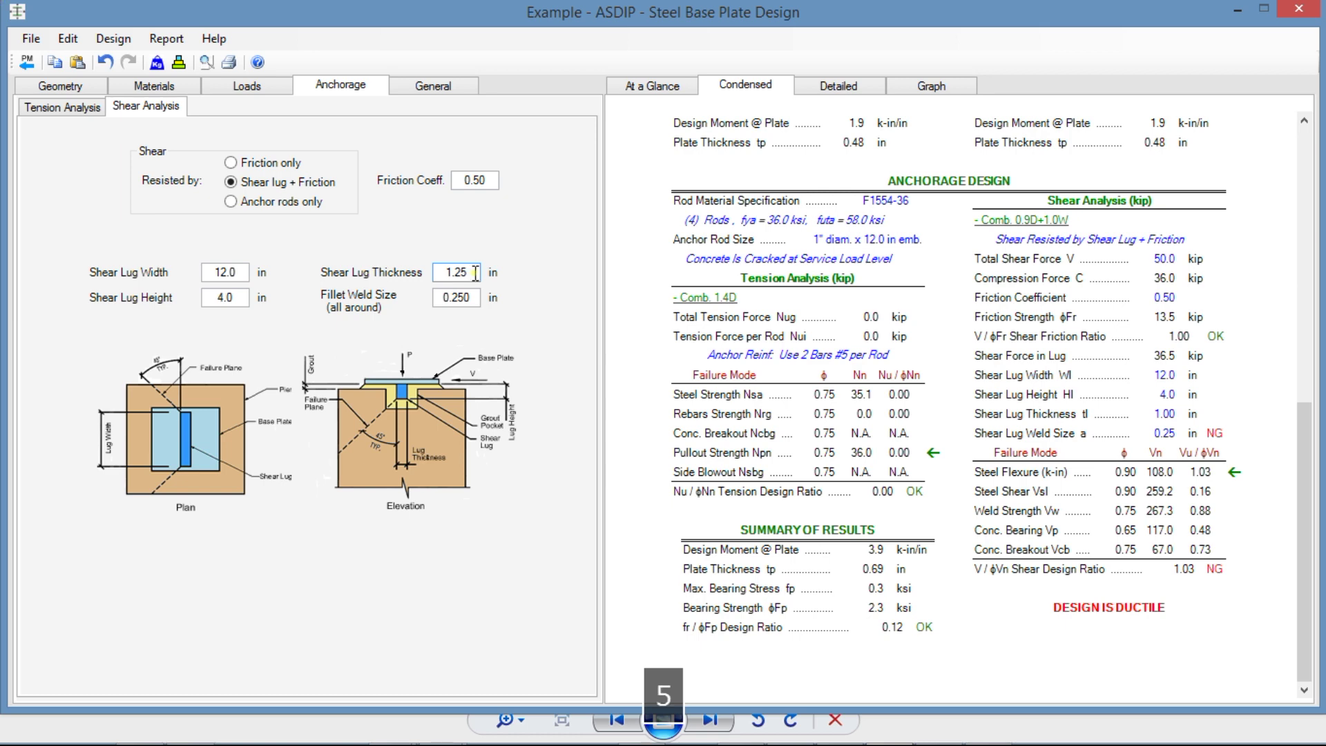
{"action": "key", "text": "Return"}
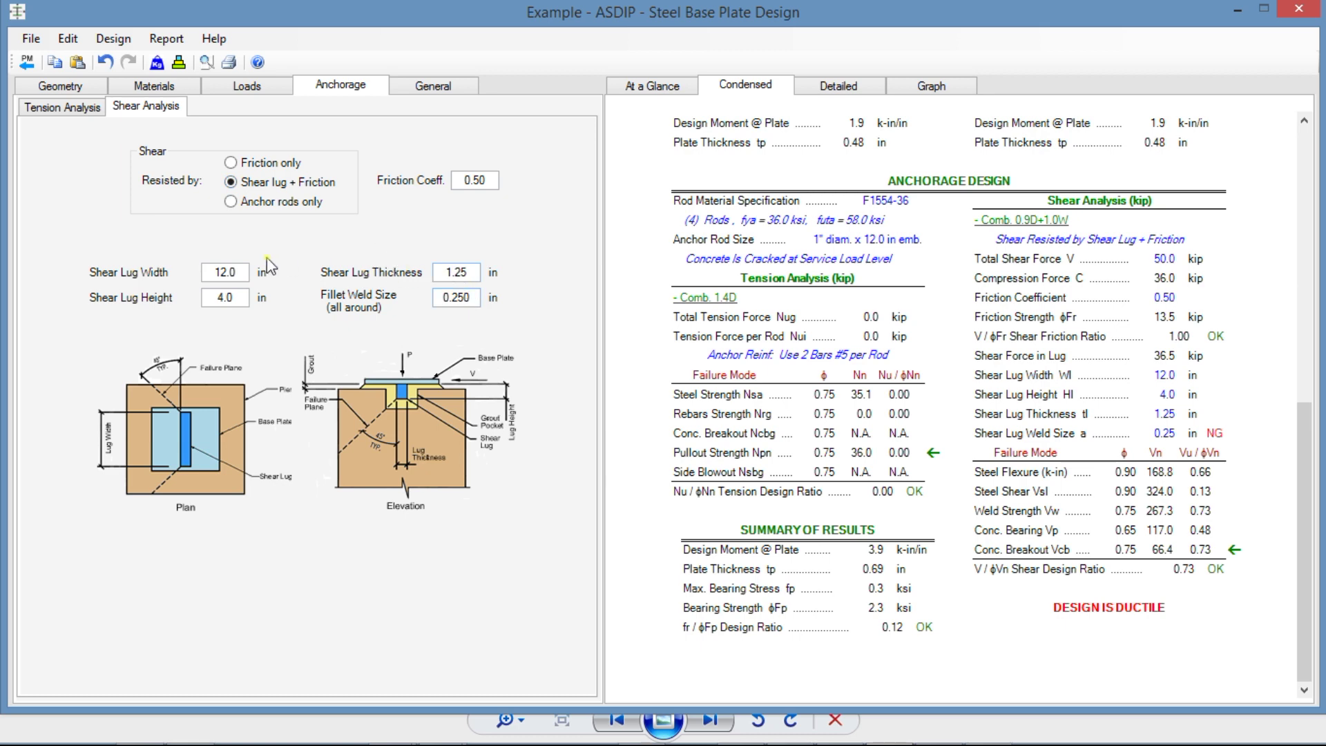
Step: Try a shear lug width of 11 in
{"action": "left_click", "coordinate": [244, 276]}
{"action": "left_click", "coordinate": [244, 275]}
{"action": "double_click", "coordinate": [244, 276]}
{"action": "type", "text": "11"}
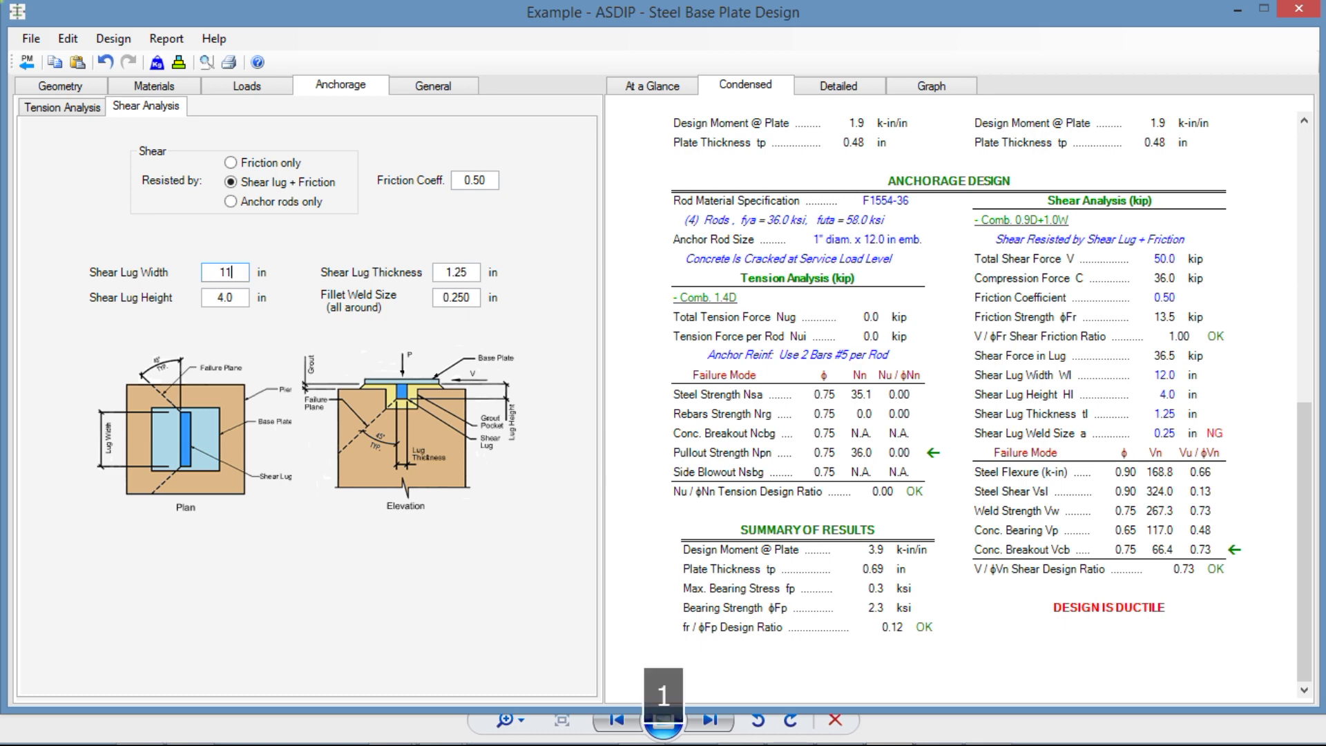
{"action": "key", "text": "Return"}
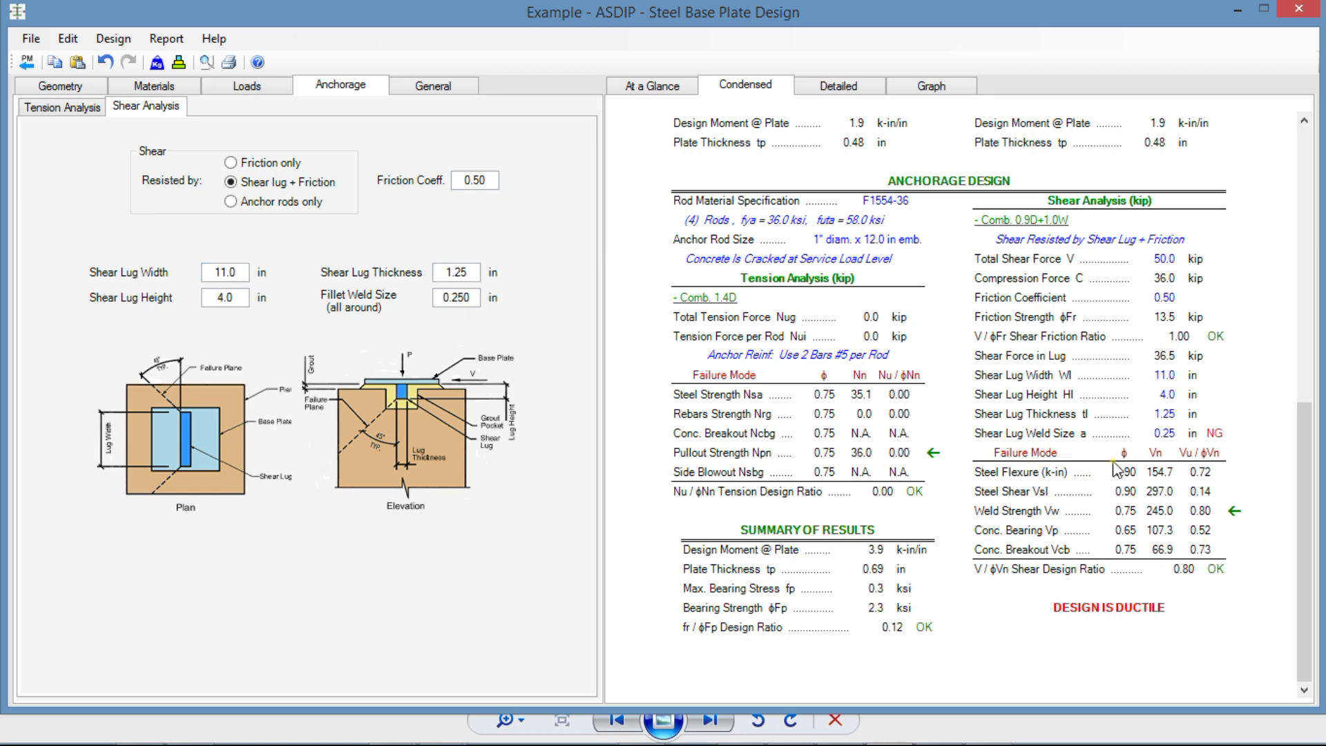
Step: Set the shear lug width to 10 in and the all-around fillet weld size to 0.3175 in
{"action": "double_click", "coordinate": [239, 271]}
{"action": "type", "text": "10"}
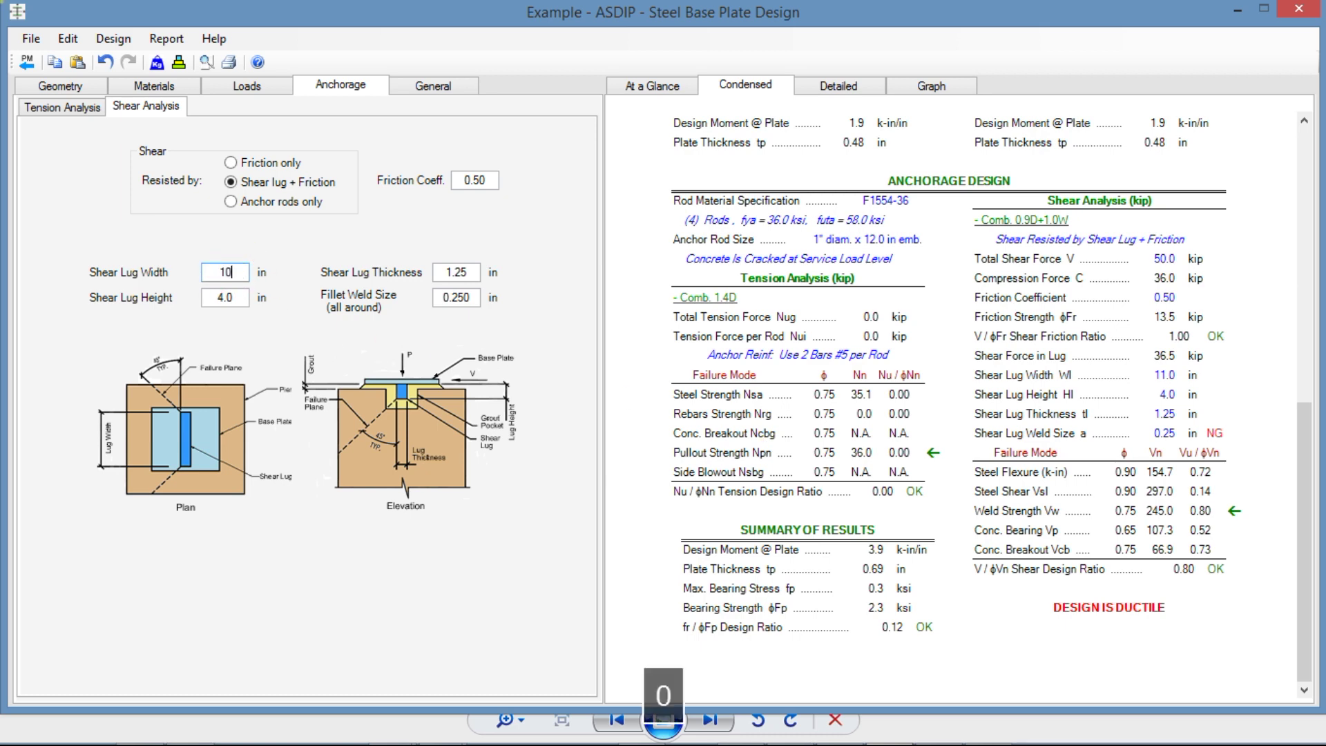
{"action": "key", "text": "Return"}
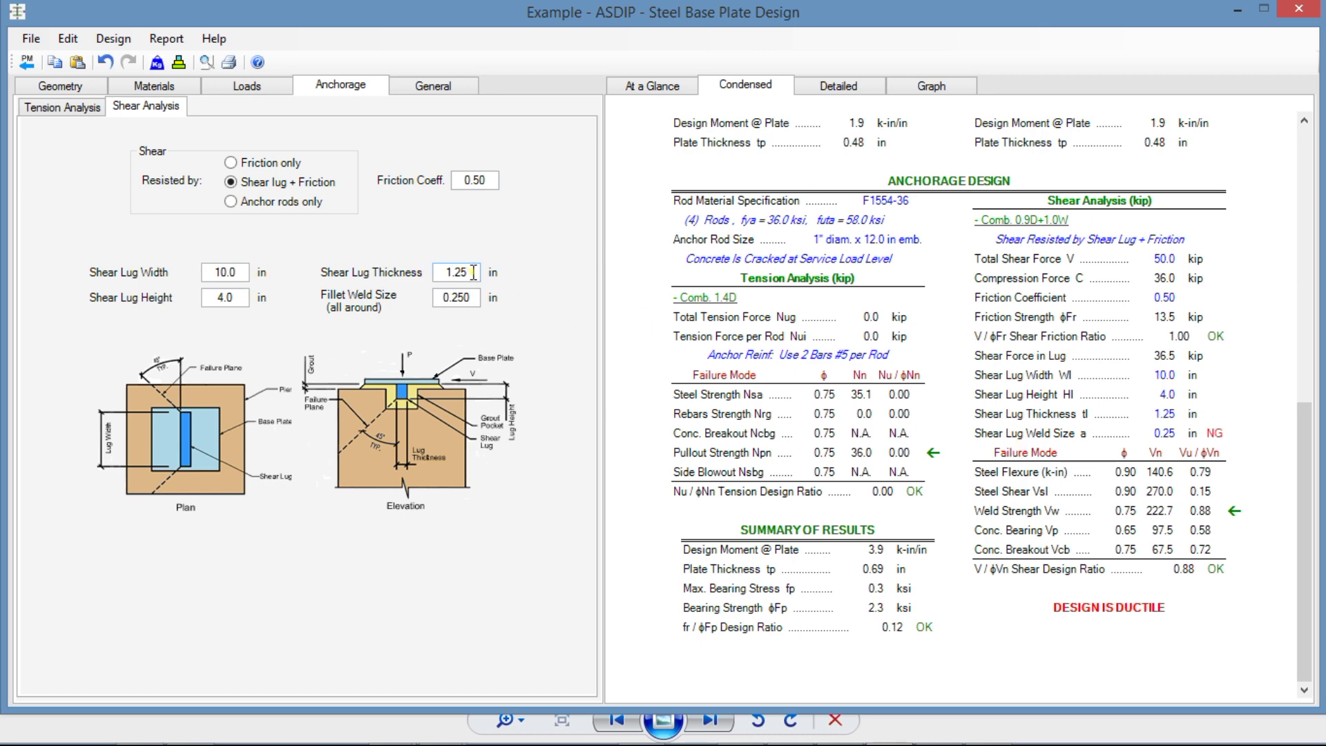
{"action": "left_click", "coordinate": [472, 299]}
{"action": "double_click", "coordinate": [472, 298]}
{"action": "type", "text": ".31"}
{"action": "type", "text": "25"}
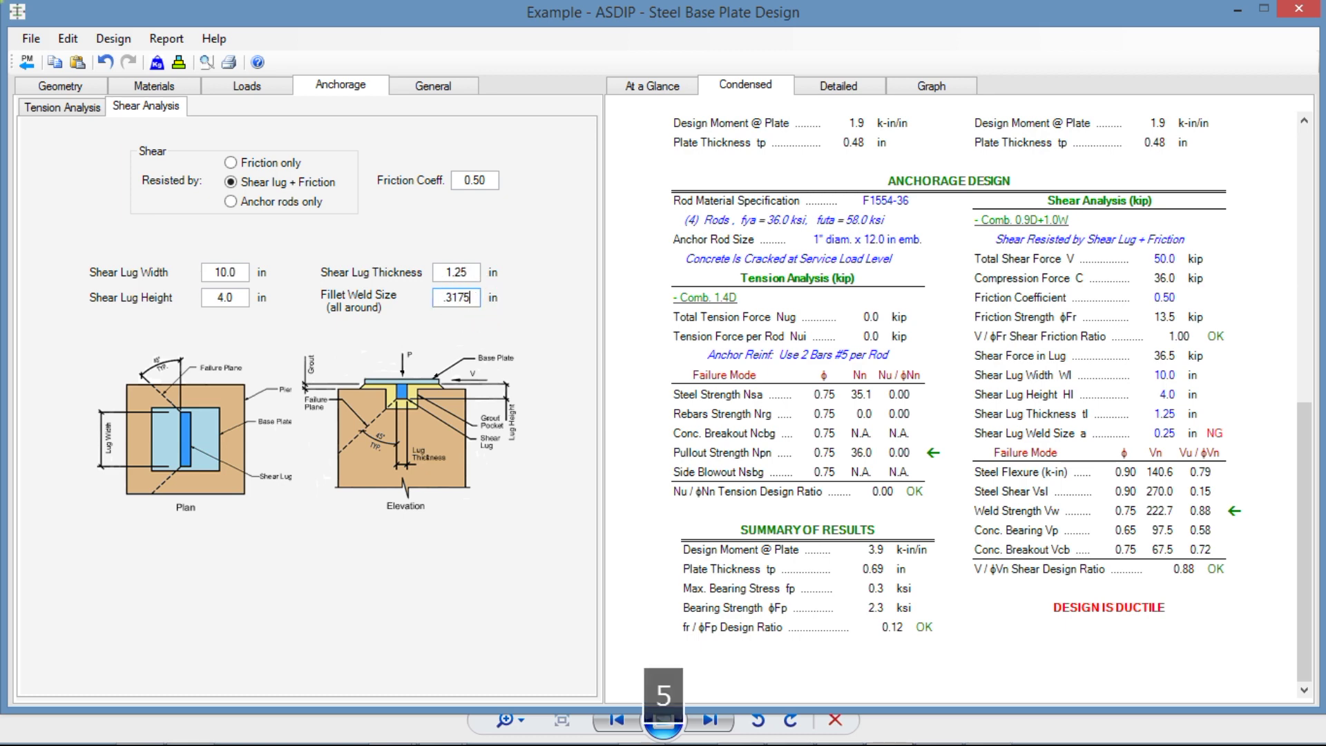
{"action": "key", "text": "Return"}
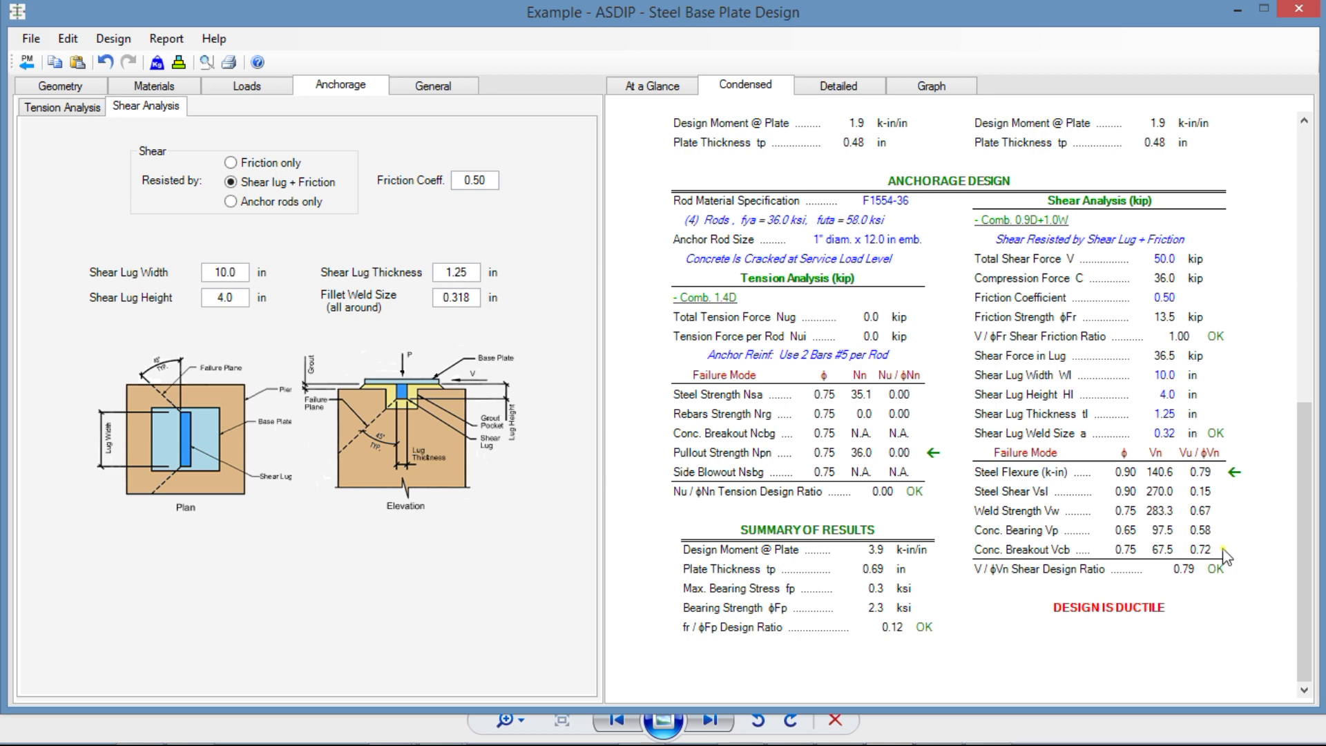
Step: Inspect the shear breakout plan and section drawings, and recheck the condensed shear analysis results
{"action": "left_click", "coordinate": [932, 86]}
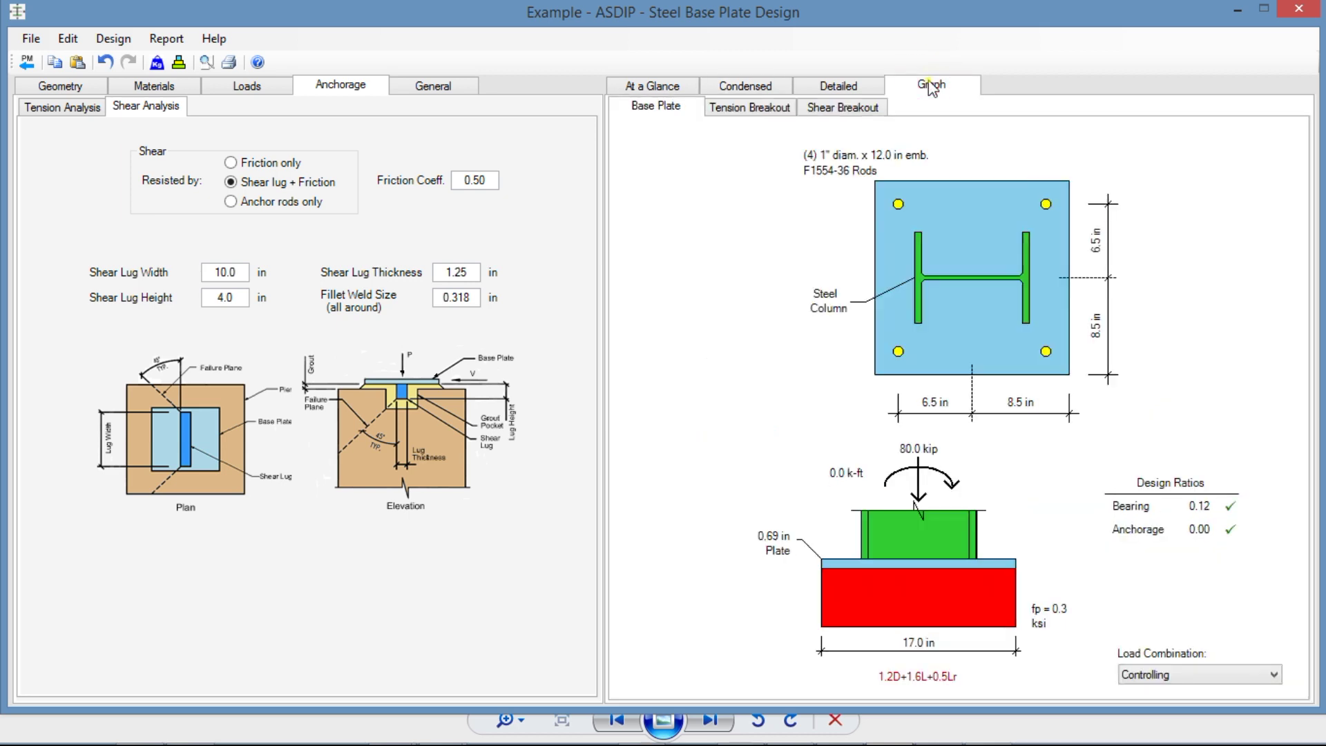
{"action": "left_click", "coordinate": [842, 110]}
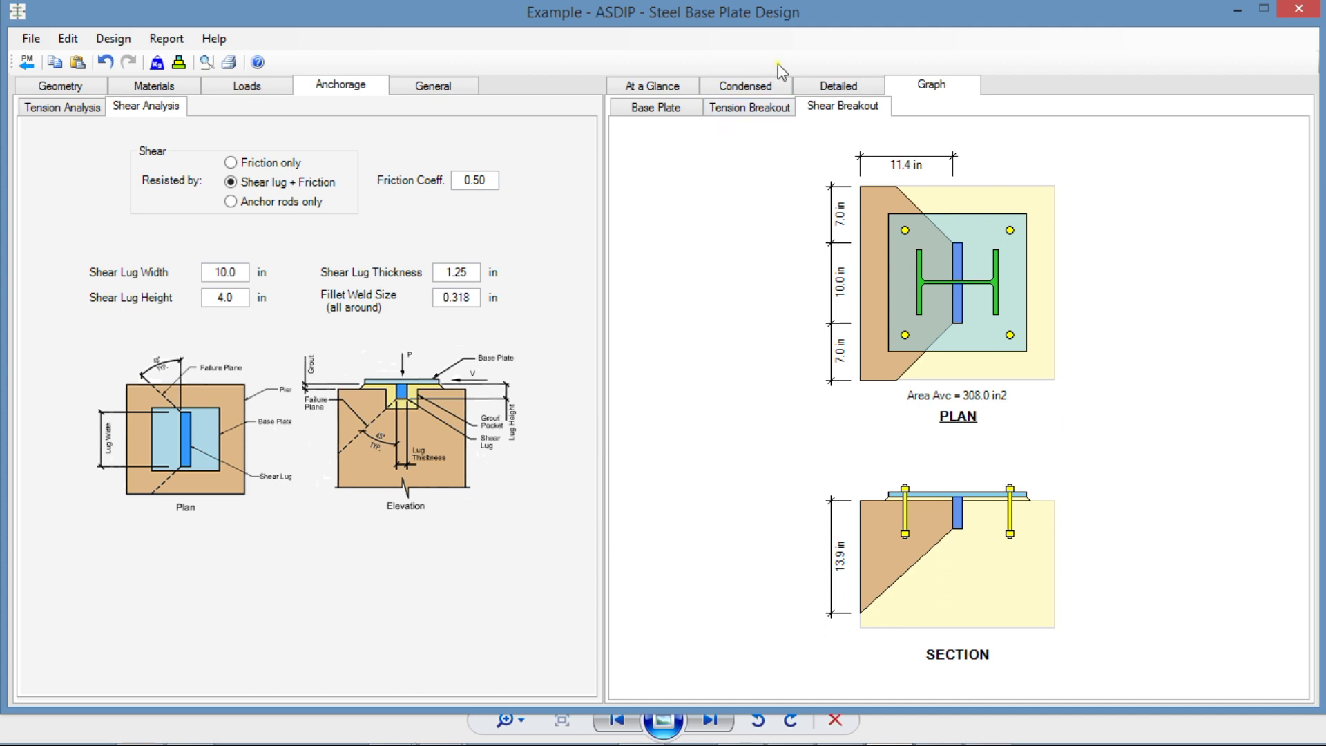
{"action": "left_click", "coordinate": [743, 89]}
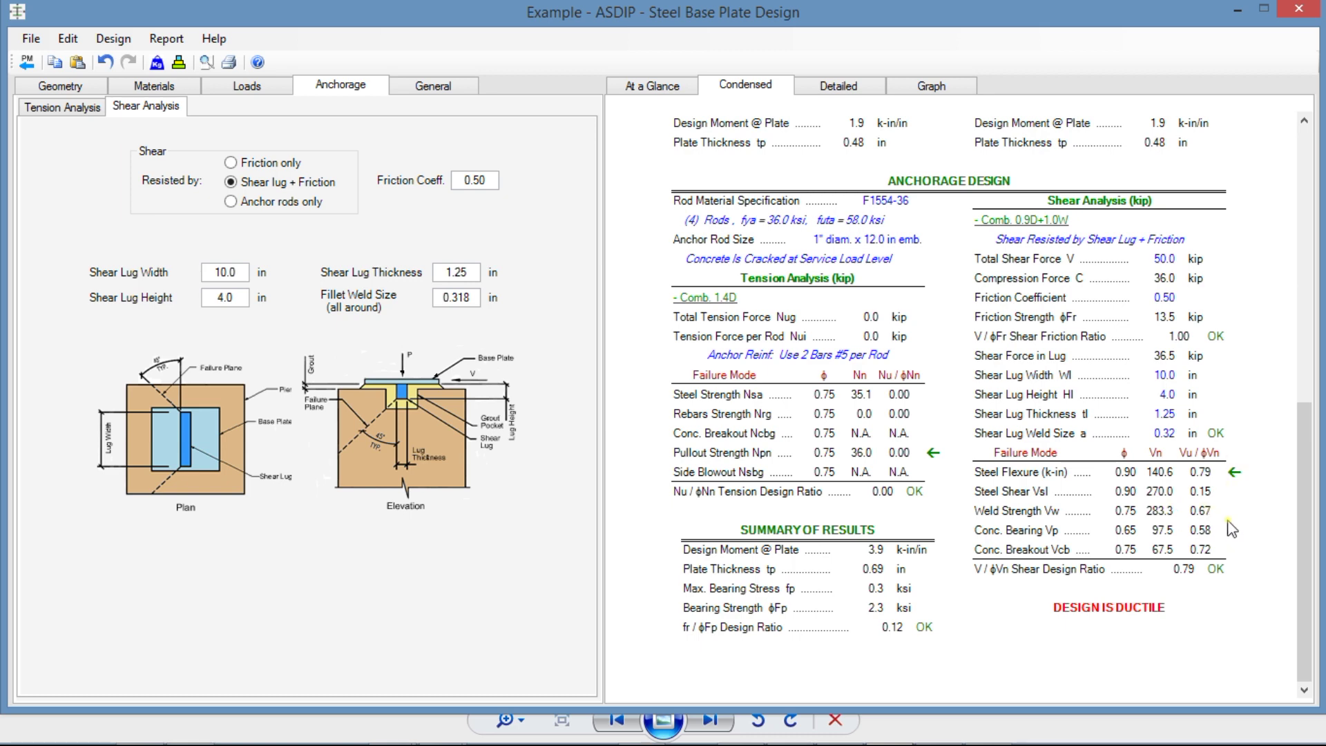
Step: Read through the detailed anchorage calculations and open a print preview of the design report
{"action": "left_click", "coordinate": [845, 97]}
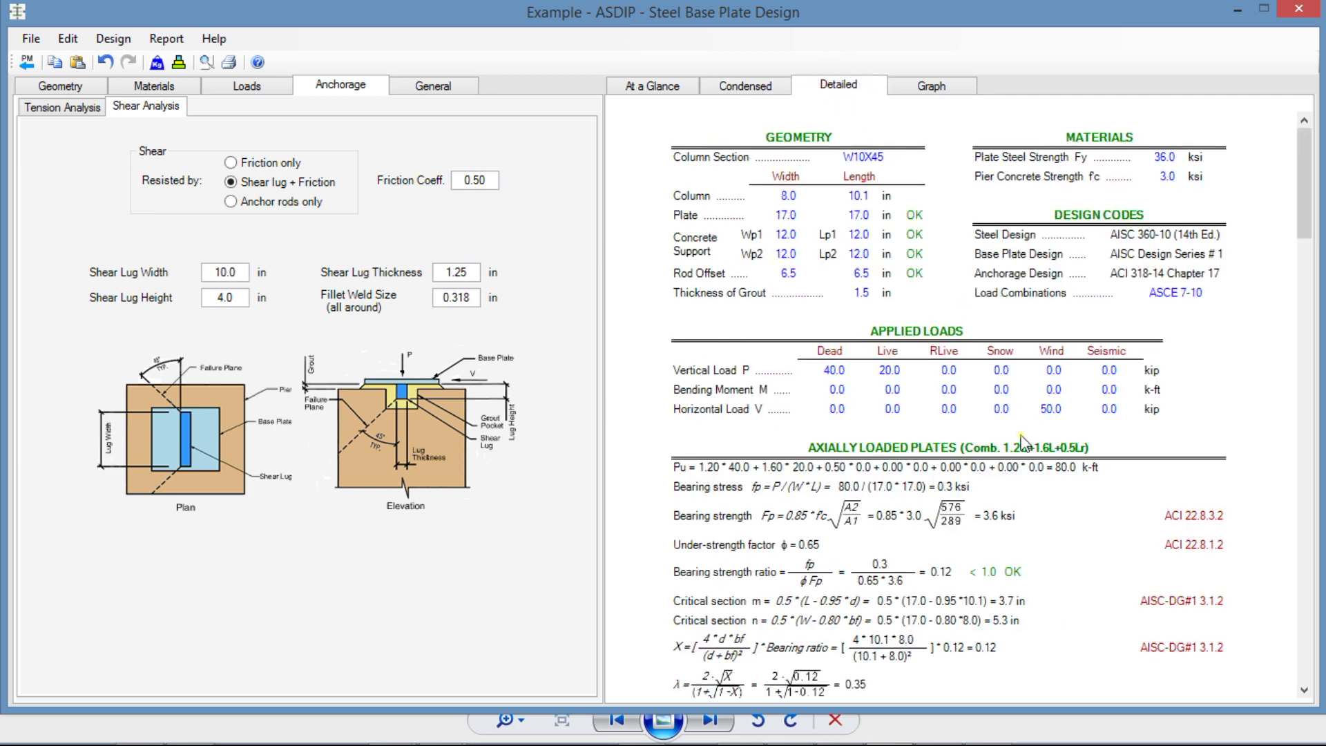
{"action": "scroll", "coordinate": [1022, 442], "scroll_direction": "down", "scroll_amount": 10}
{"action": "scroll", "coordinate": [1025, 442], "scroll_direction": "down", "scroll_amount": 8}
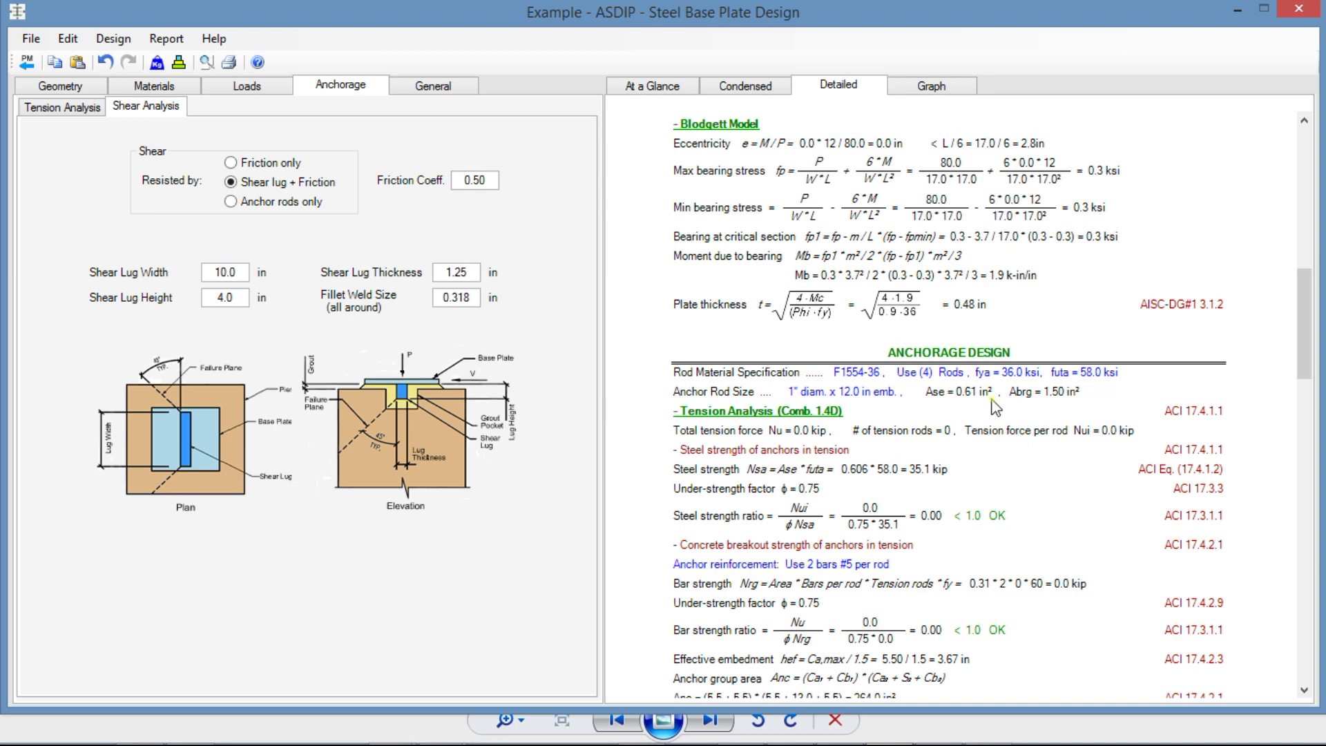
{"action": "scroll", "coordinate": [974, 509], "scroll_direction": "down", "scroll_amount": 3}
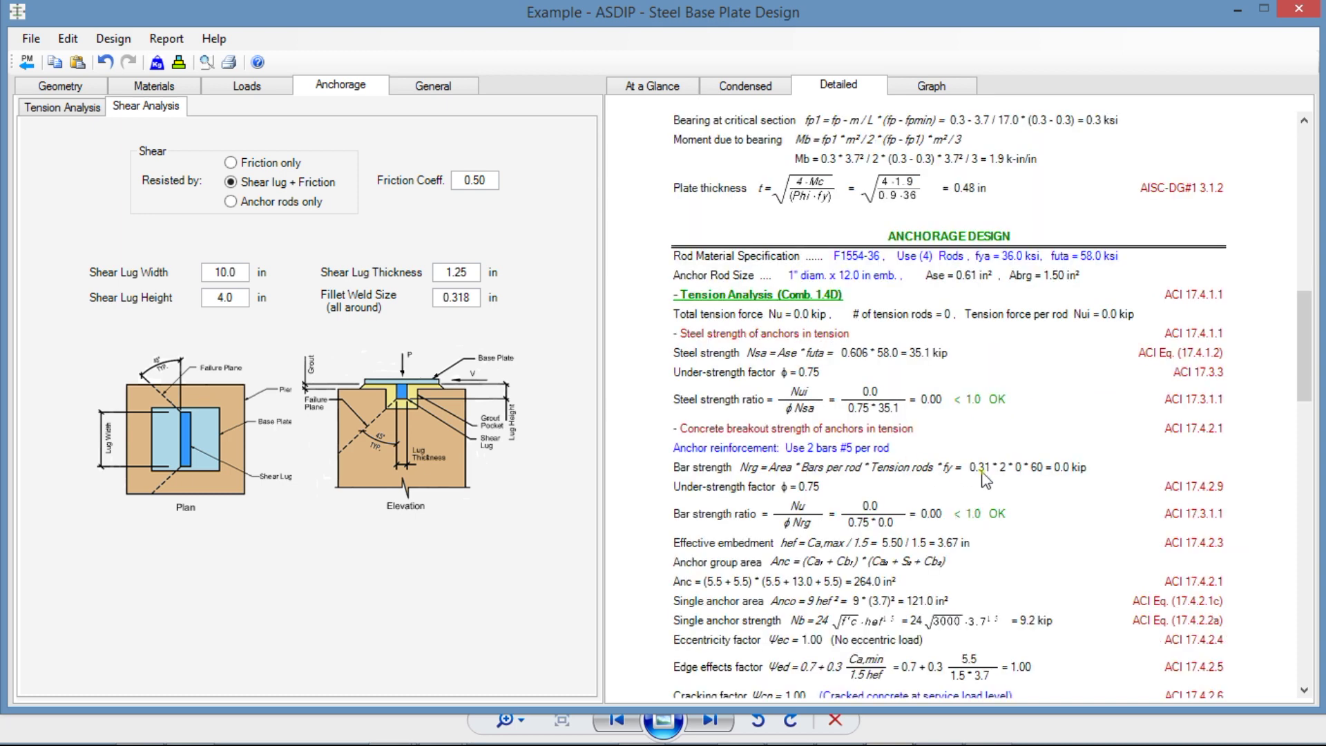
{"action": "left_click", "coordinate": [207, 62]}
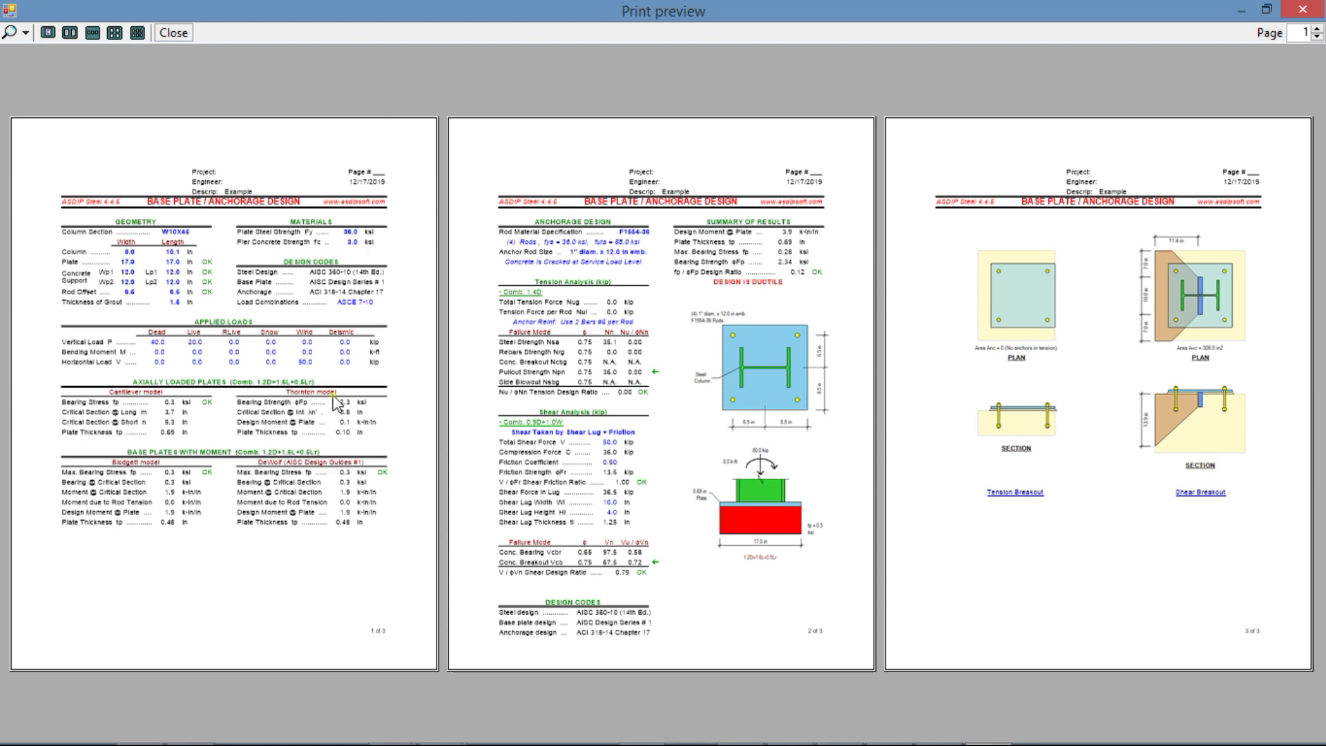